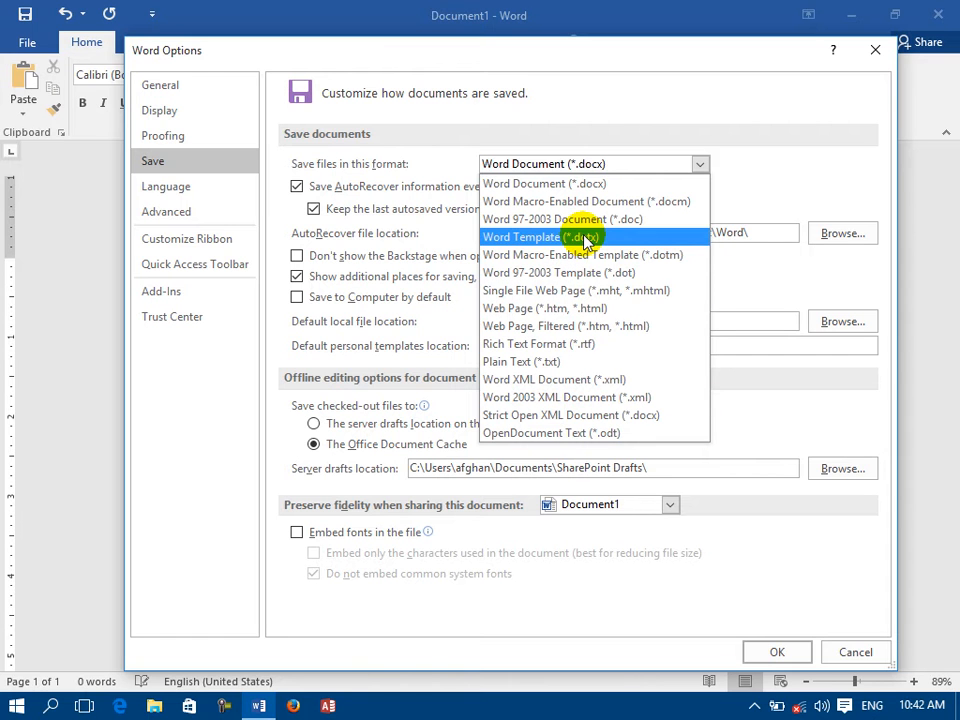
Set the default format for saving files to Word Document (*.docx) and apply the options.
left_click(577, 183)
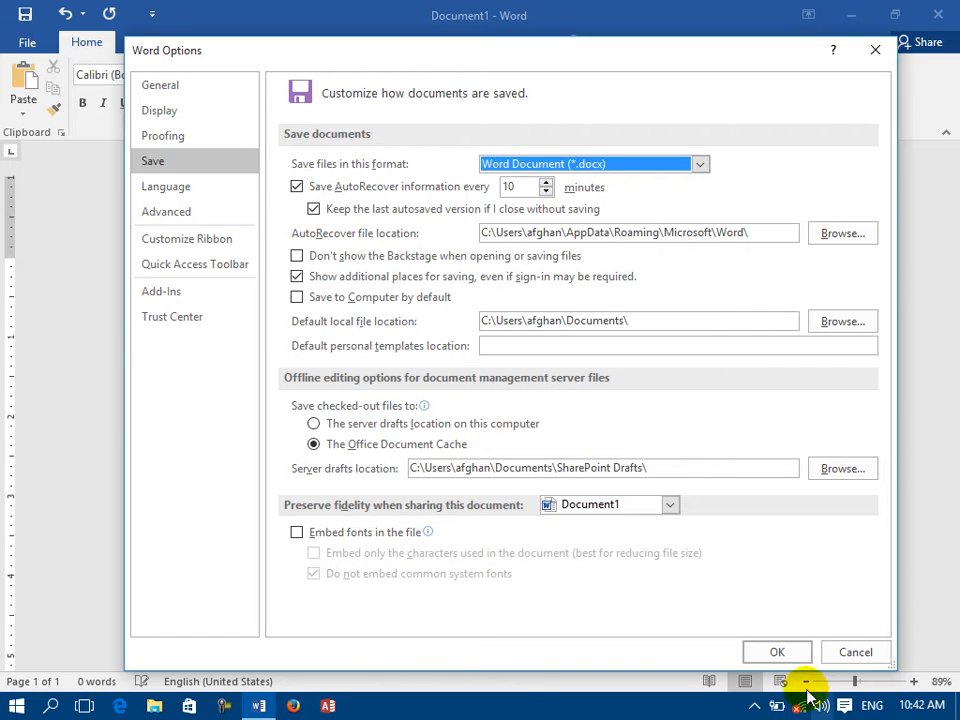
left_click(756, 655)
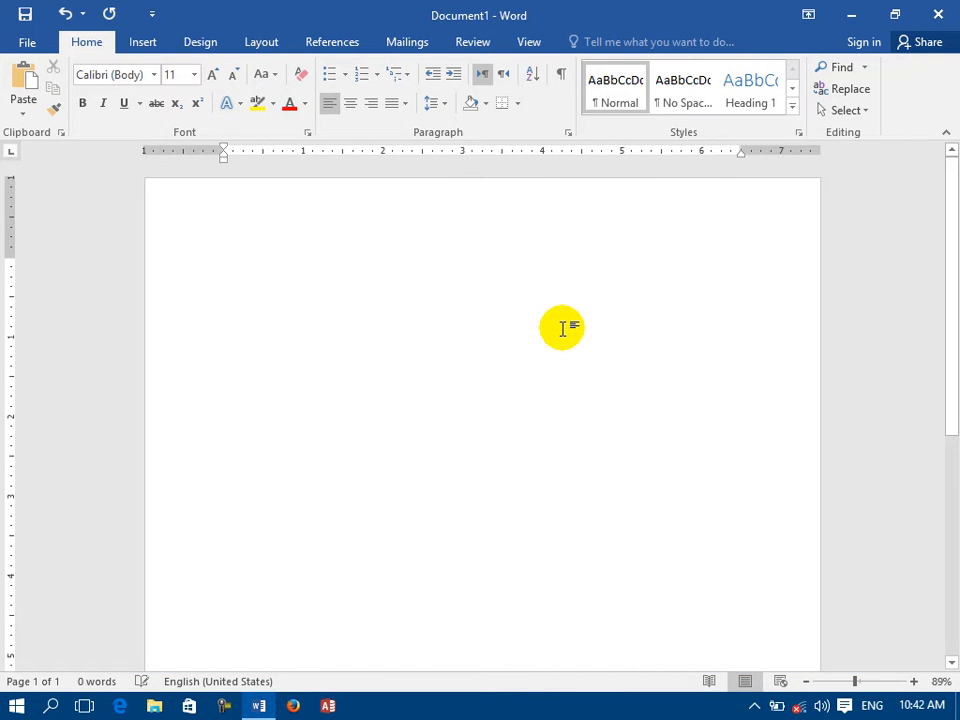
Fill the blank document with sample paragraphs using =rand() and save it on the desktop as 1.
type("=rand()")
key("Return")
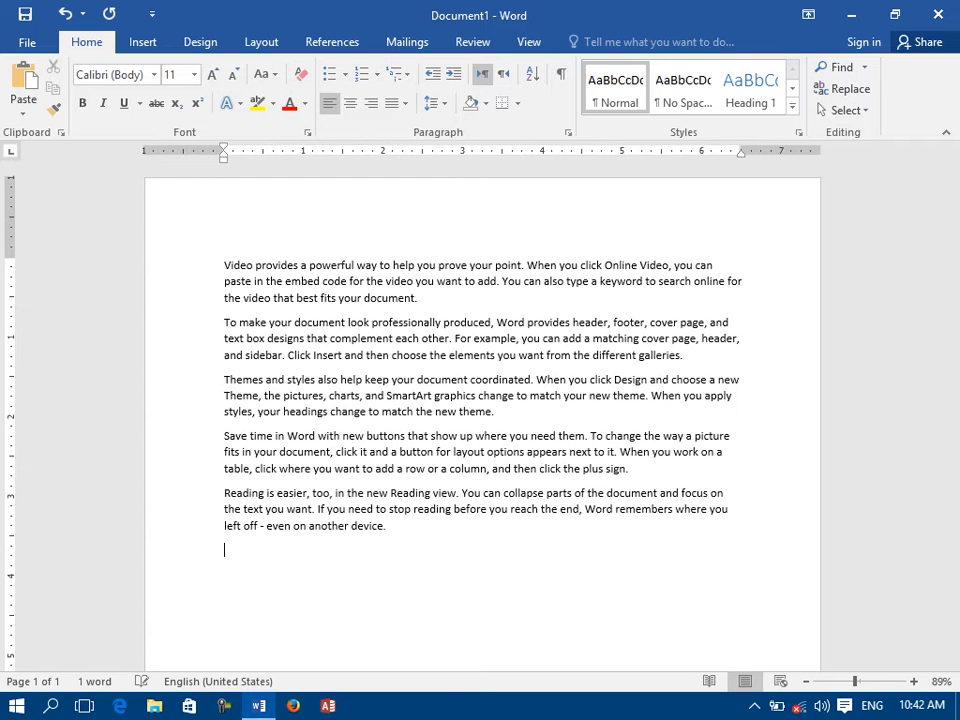
key("ctrl+s")
left_click(525, 172)
type("1")
key("Return")
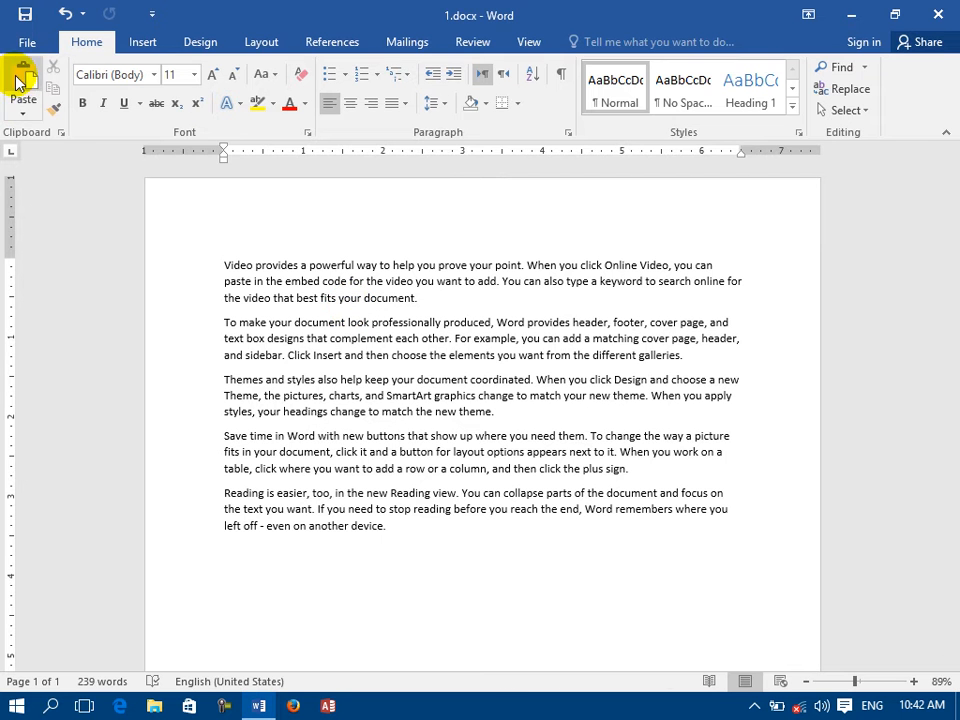
Change the default format for saving files to Plain Text (*.txt) in the Word save options.
left_click(25, 38)
left_click(27, 468)
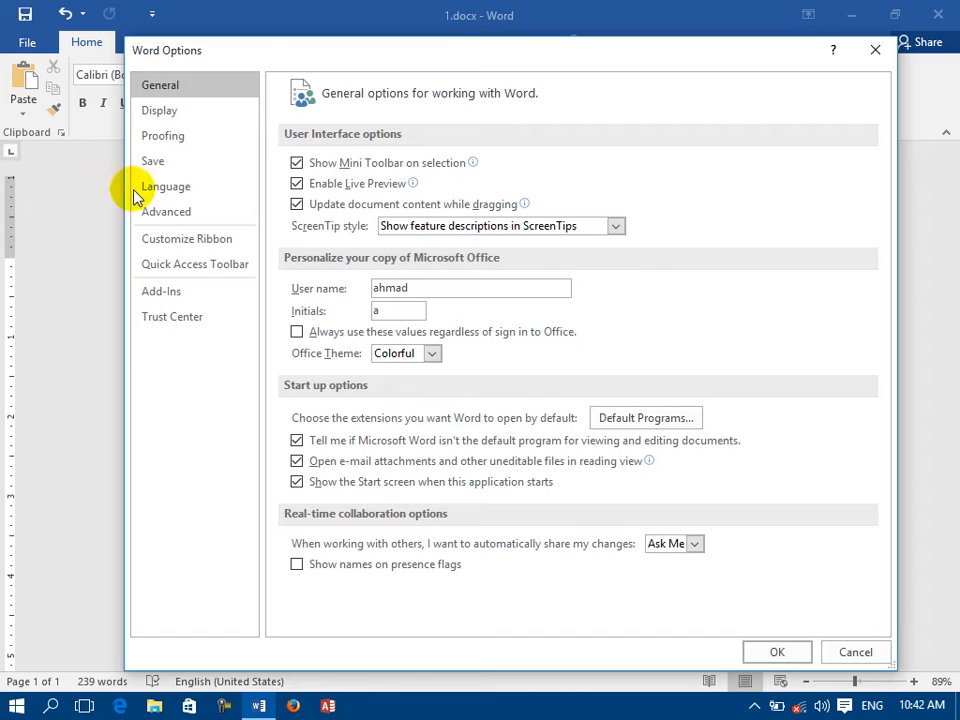
left_click(165, 161)
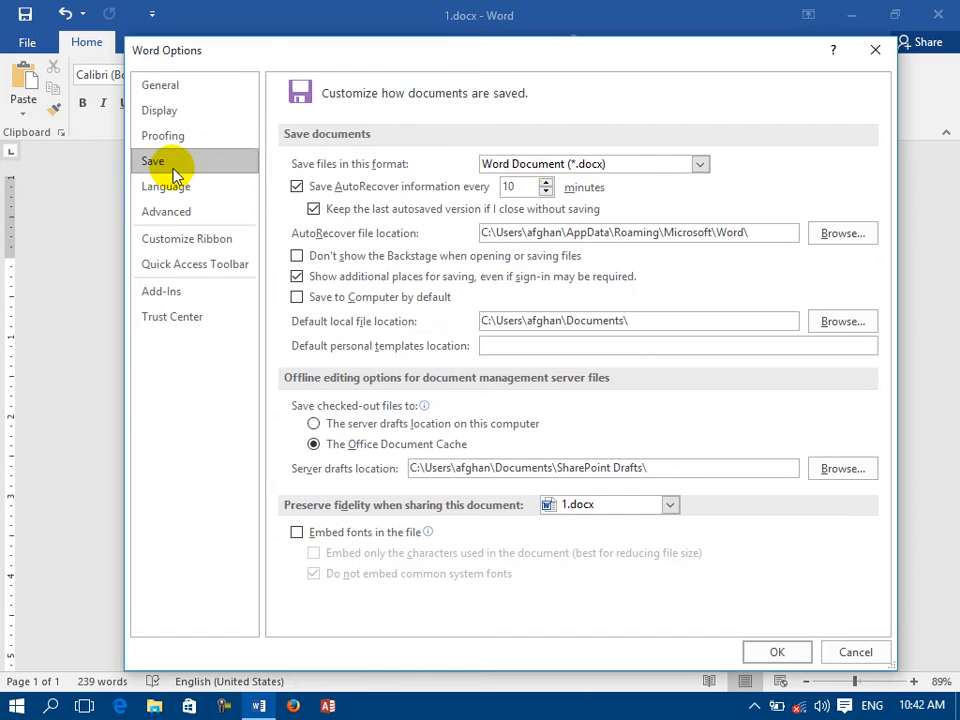
left_click(508, 163)
left_click(510, 302)
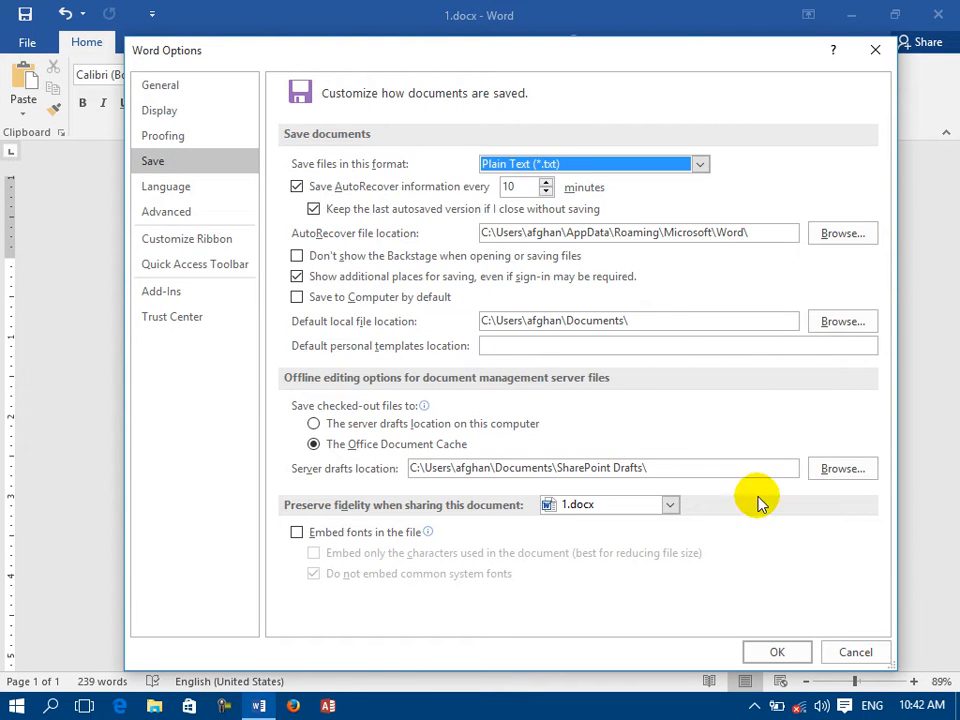
left_click(767, 651)
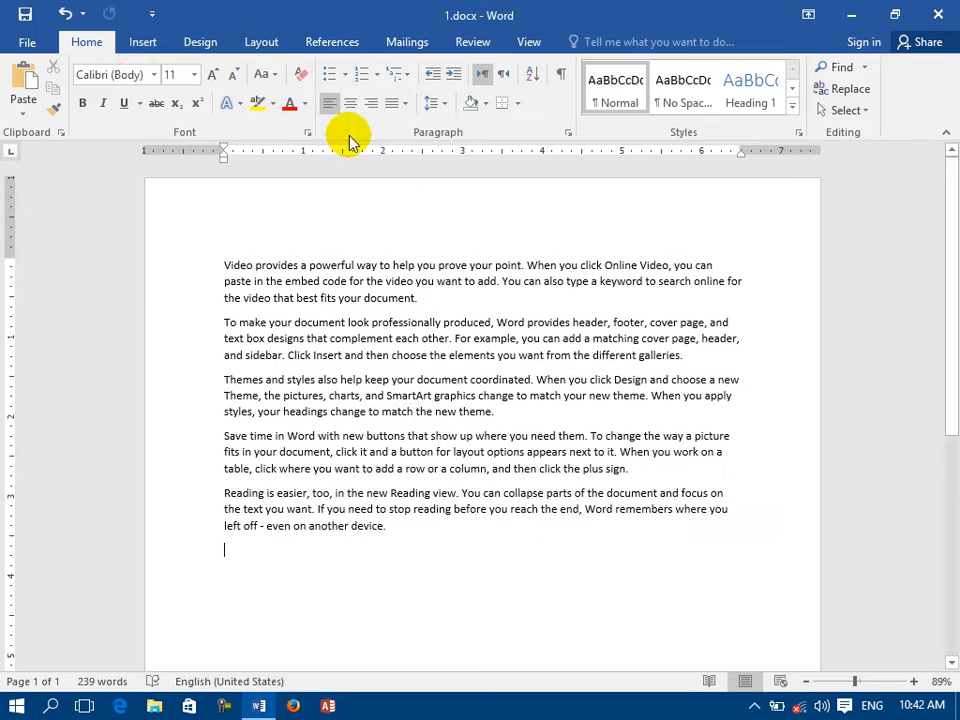
Save a copy of the document on the desktop as 2 in Plain Text (*.txt) format with Windows (Default) encoding.
left_click(27, 42)
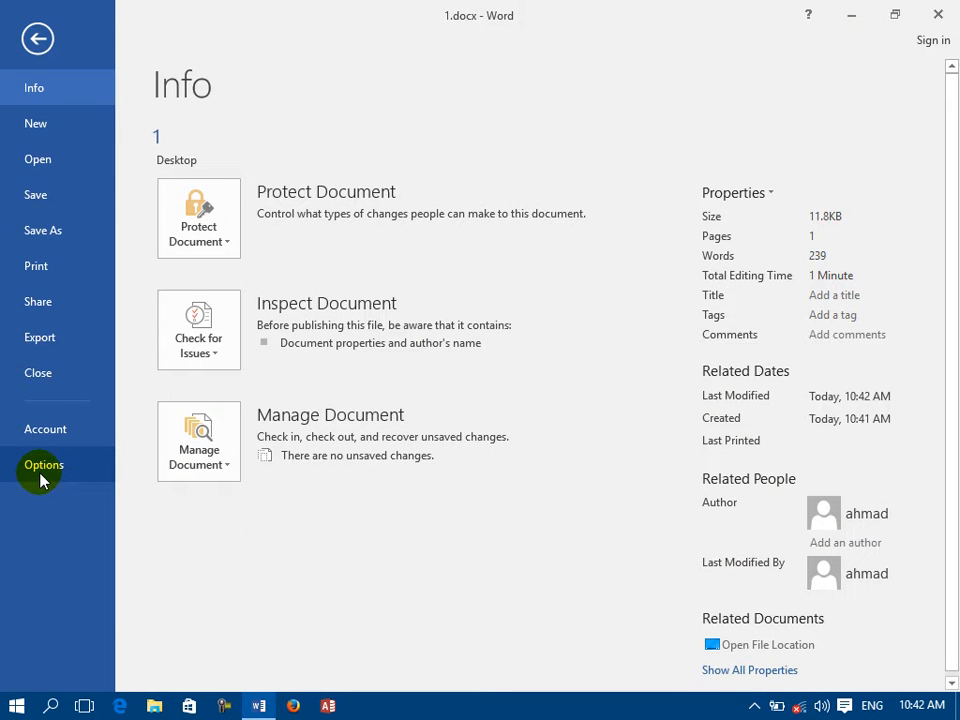
left_click(62, 230)
left_click(490, 178)
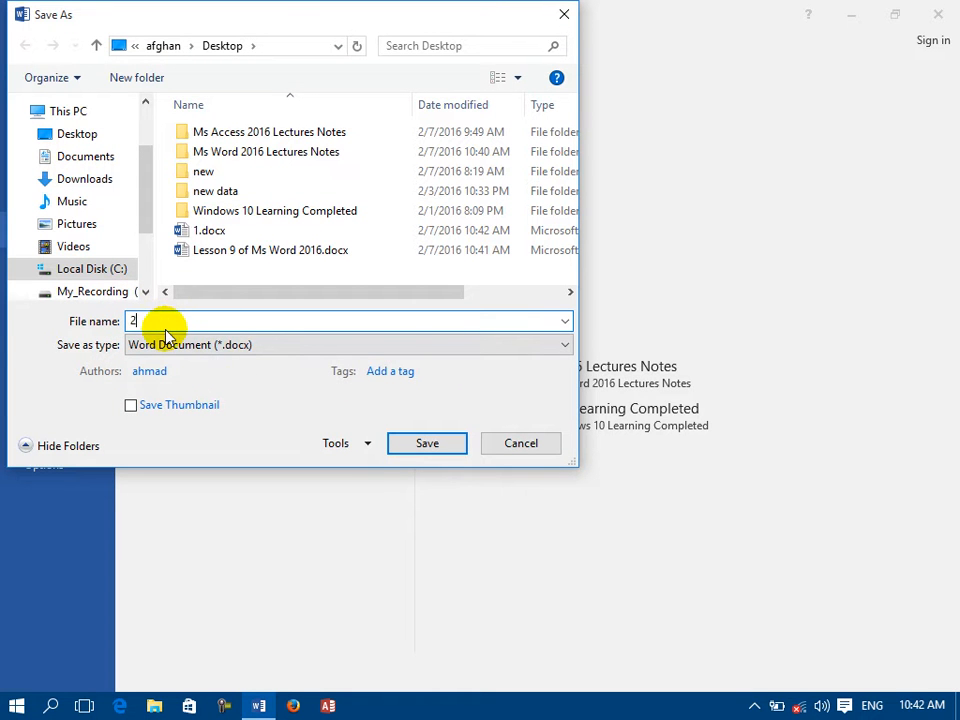
left_click(257, 345)
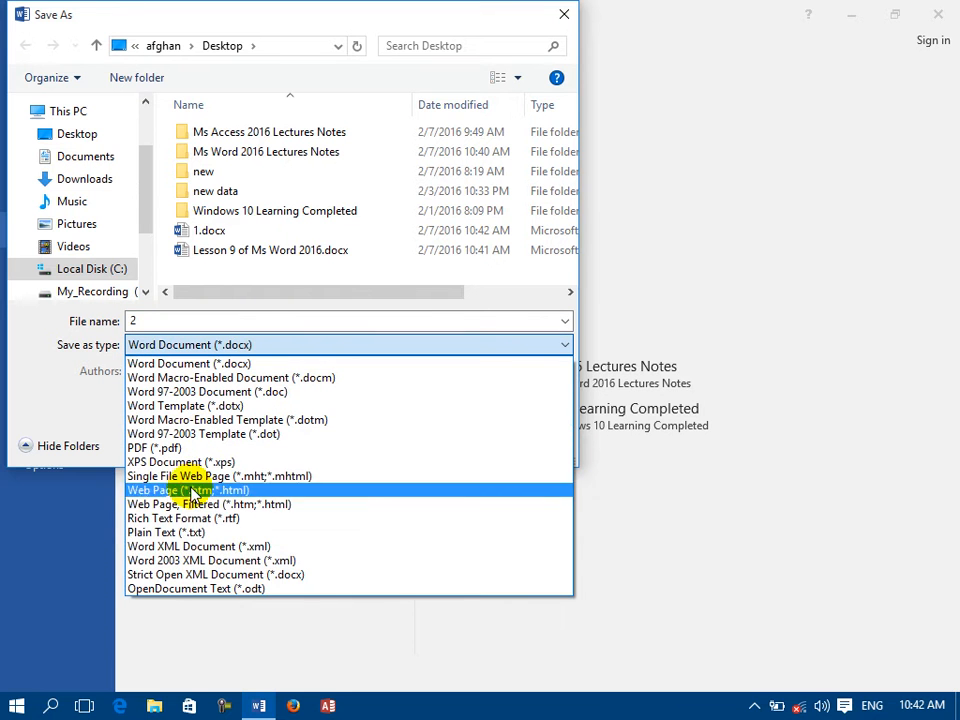
left_click(172, 532)
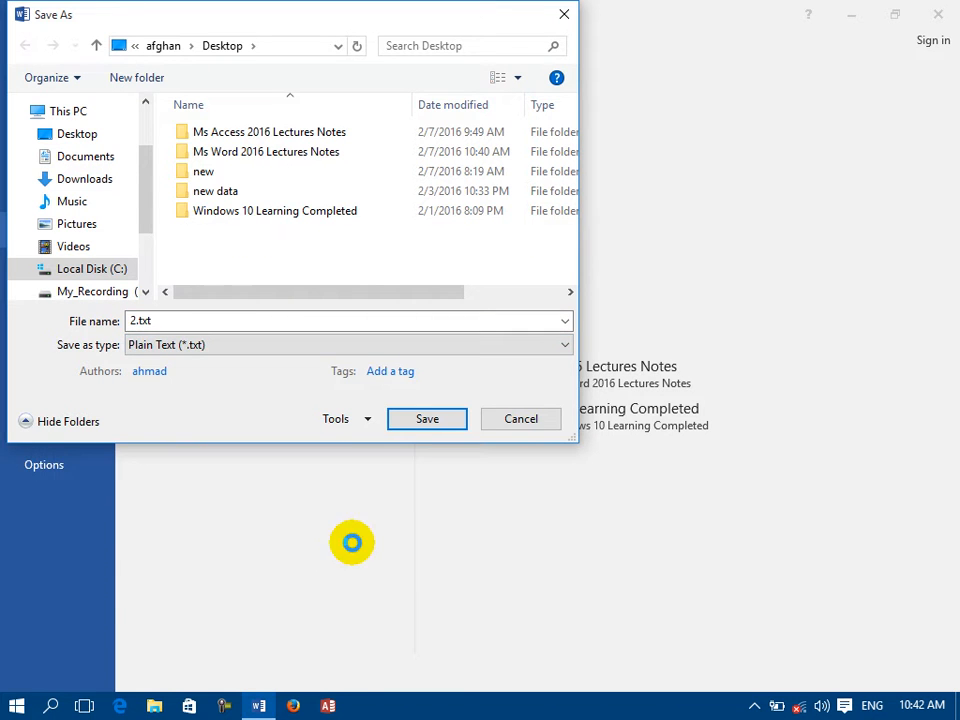
left_click(426, 419)
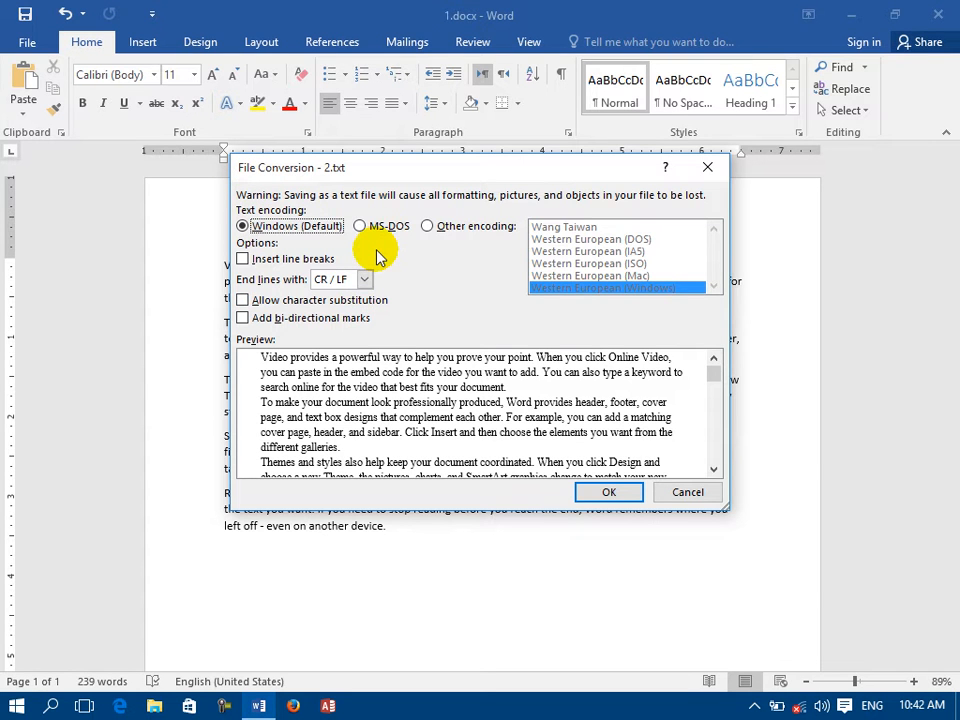
left_click(607, 491)
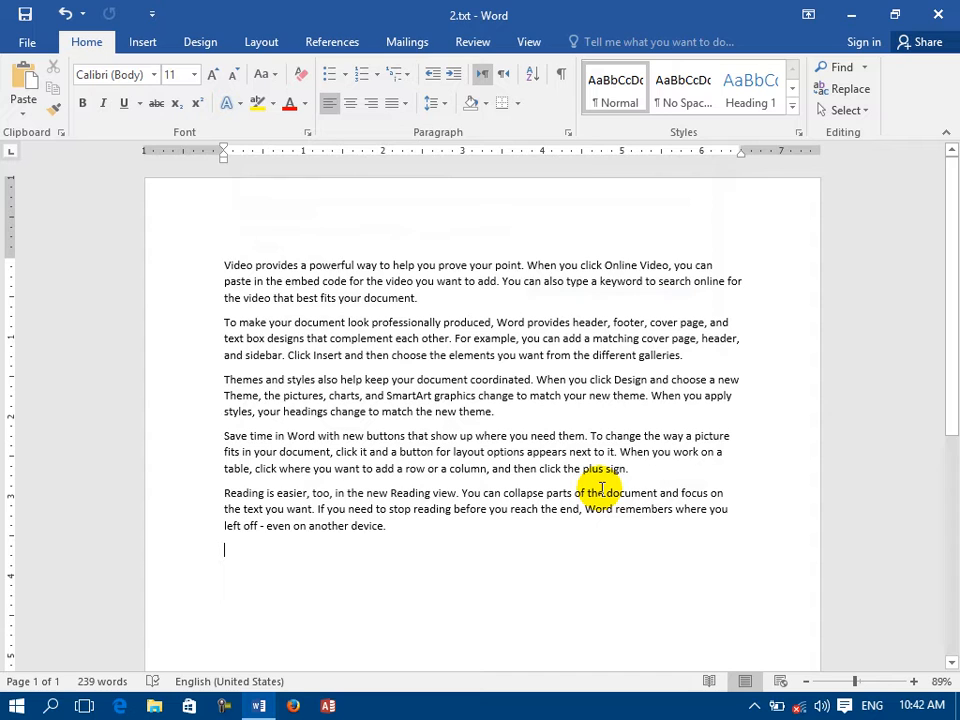
Close the document, view 2.txt from the desktop in Notepad, and remove that file from the desktop.
left_click(943, 17)
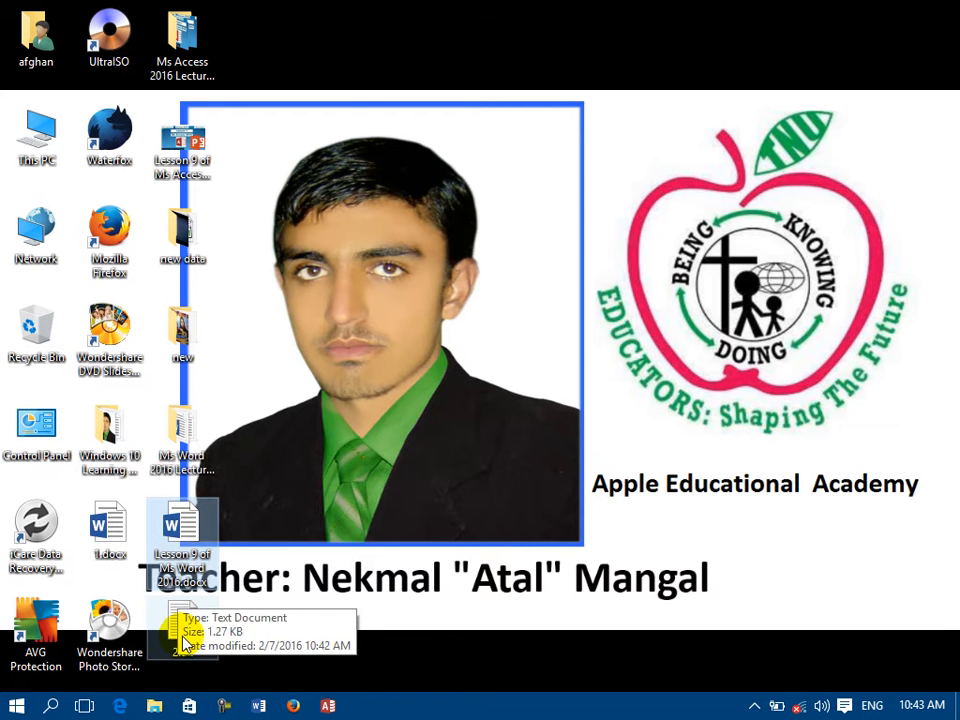
double_click(183, 640)
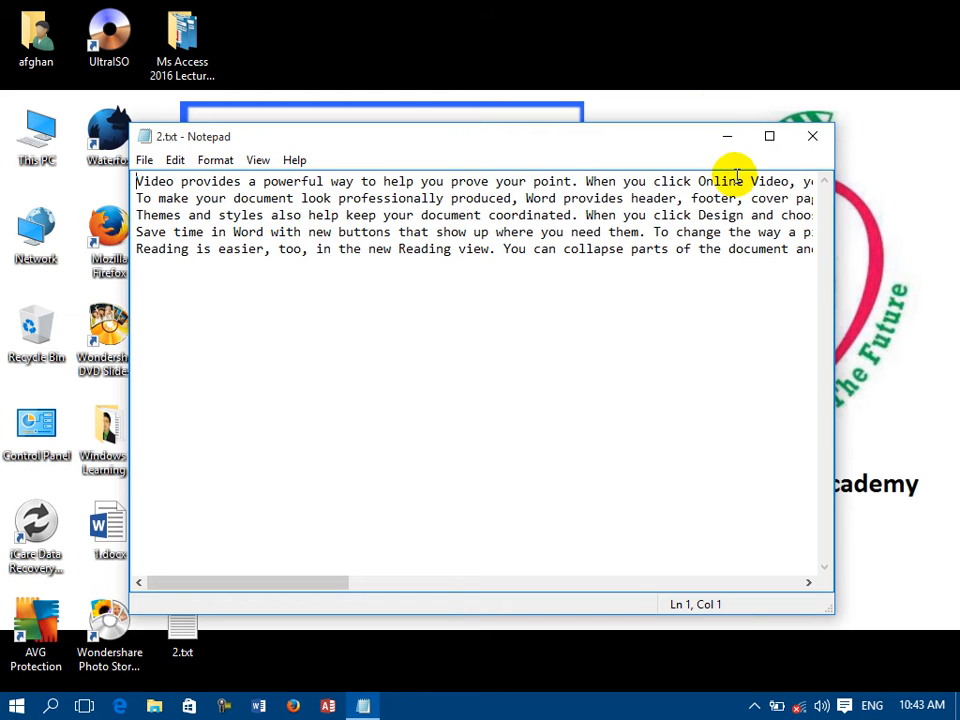
left_click(812, 137)
left_click_drag(252, 507, 34, 332)
In a new blank Word document, set the default save format to Word Document (*.docx), extending it to all other Office applications.
left_click(257, 710)
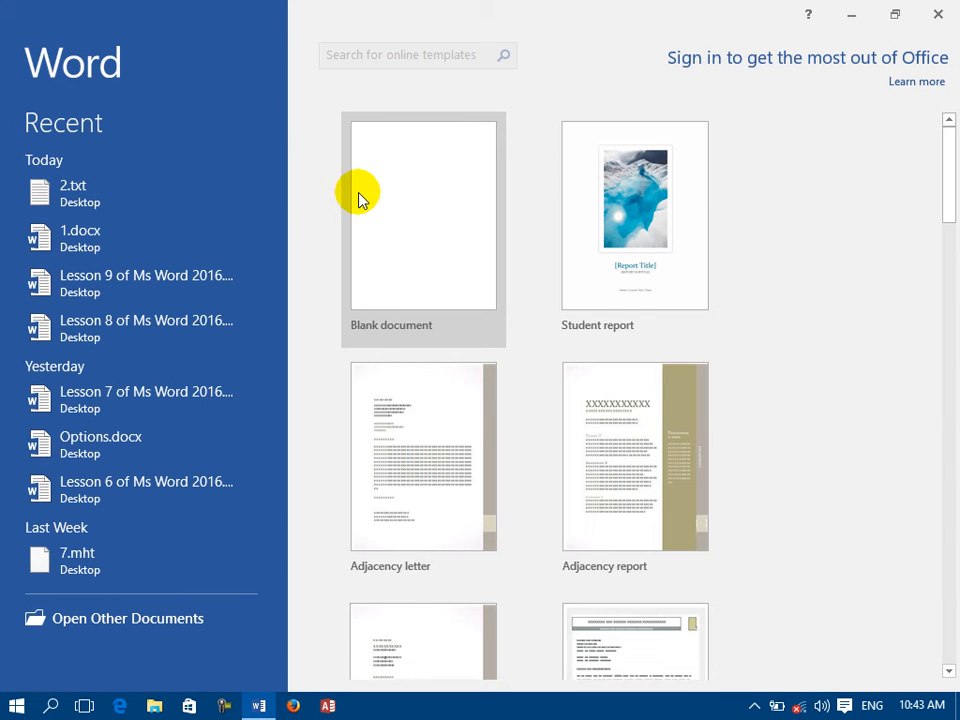
left_click(370, 200)
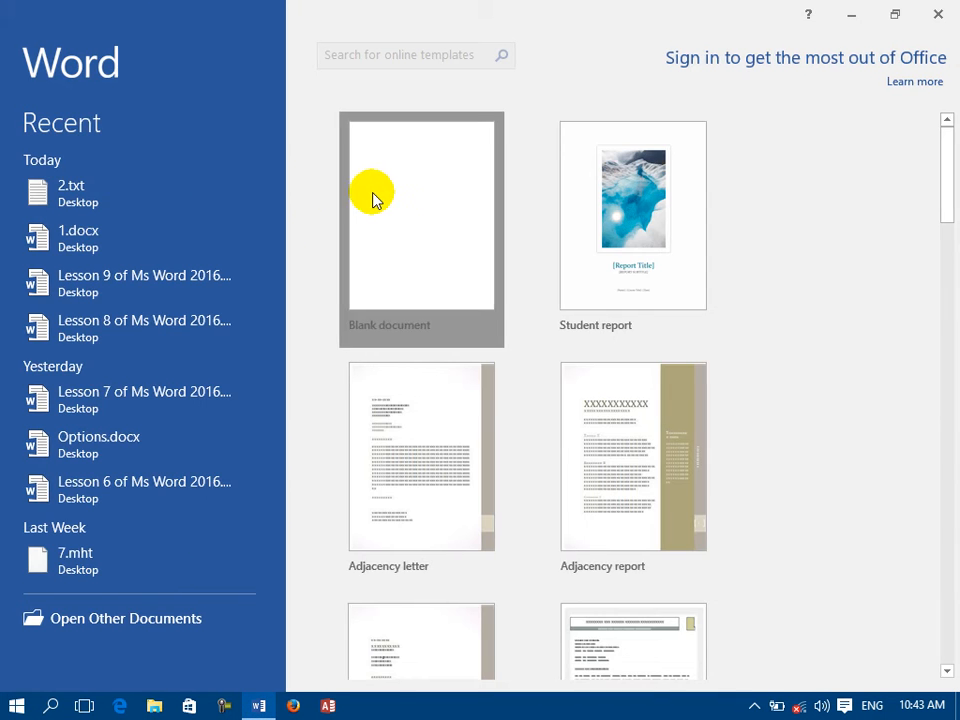
left_click(28, 39)
left_click(62, 466)
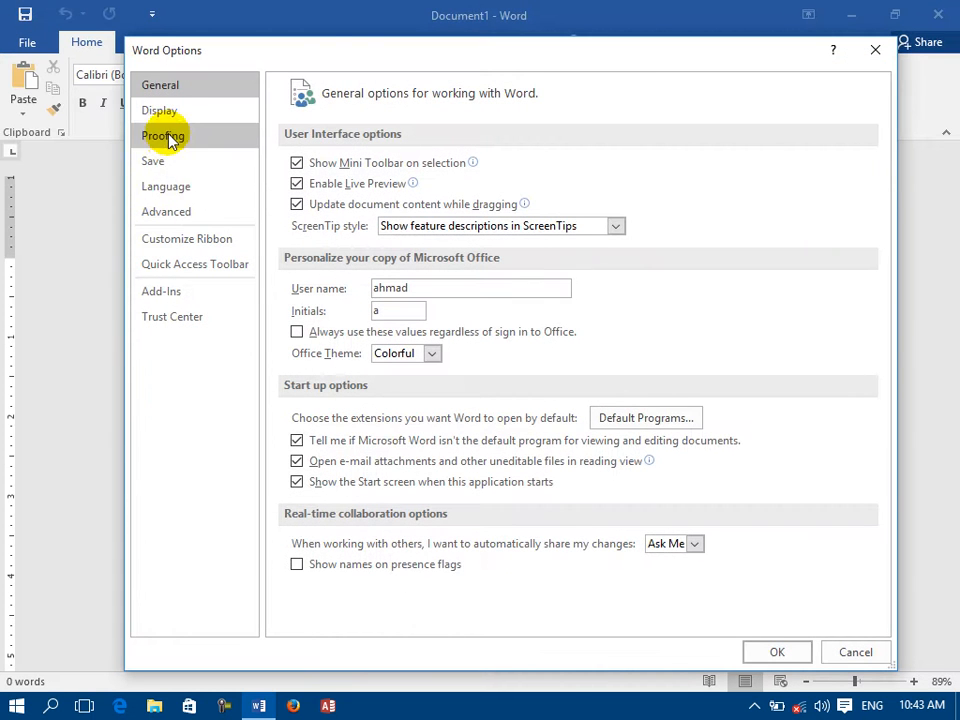
left_click(182, 164)
left_click(548, 170)
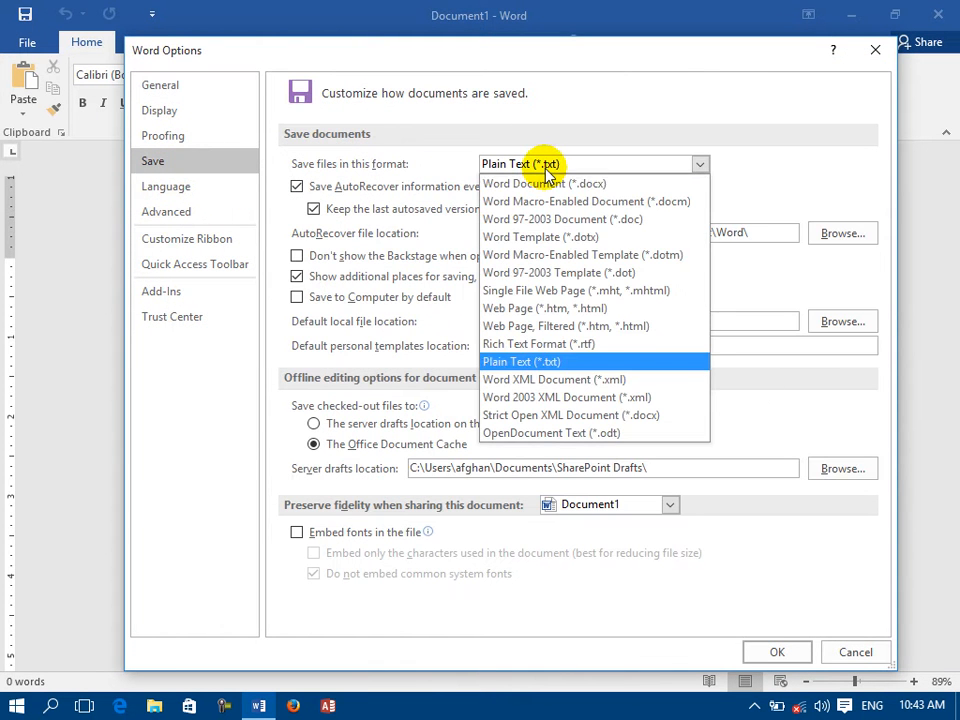
left_click(531, 190)
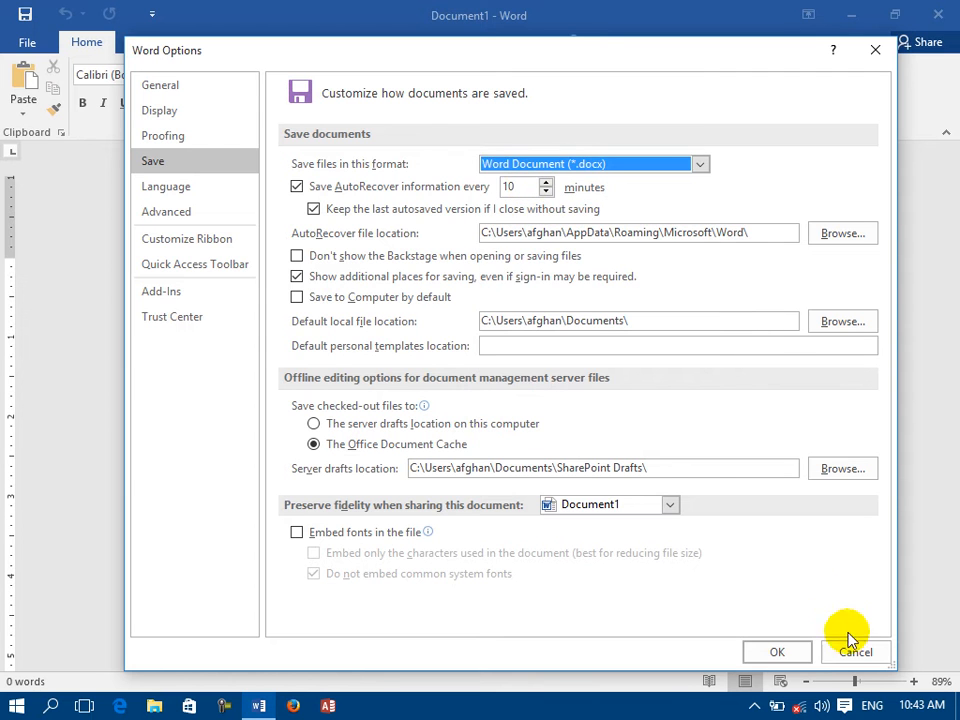
left_click(779, 648)
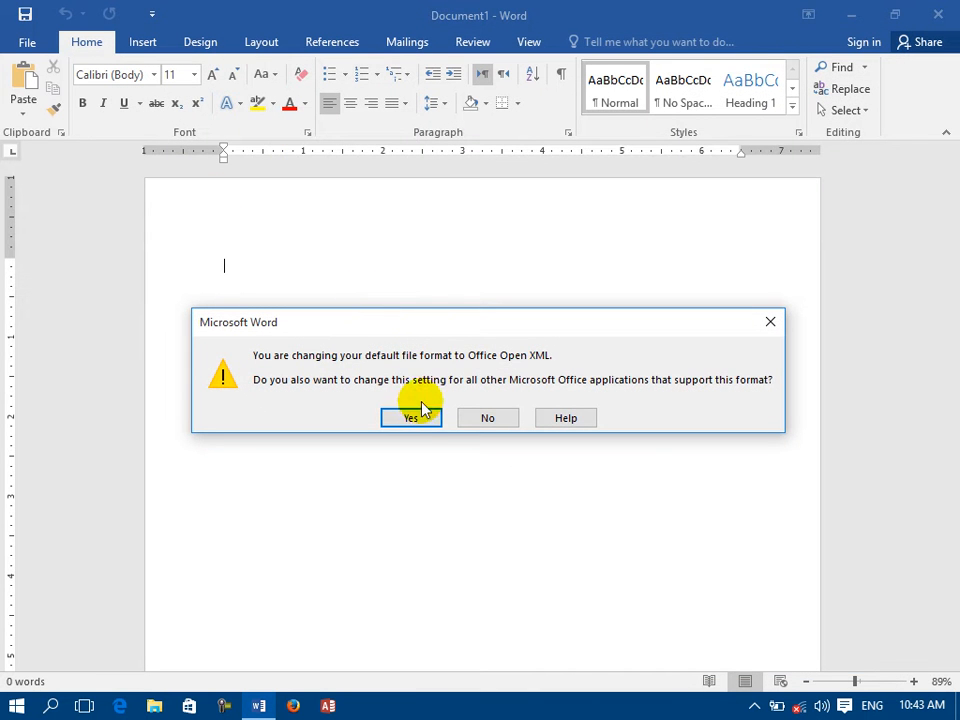
left_click(412, 418)
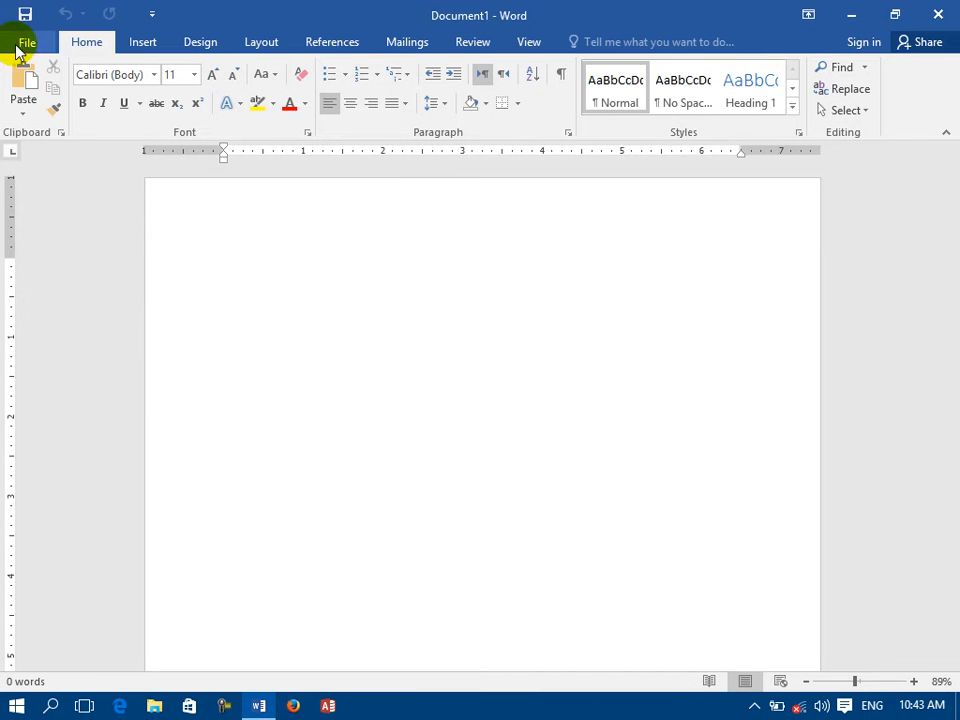
Restart Word with a new blank document and check the default file format in the save options without changing anything.
left_click(940, 14)
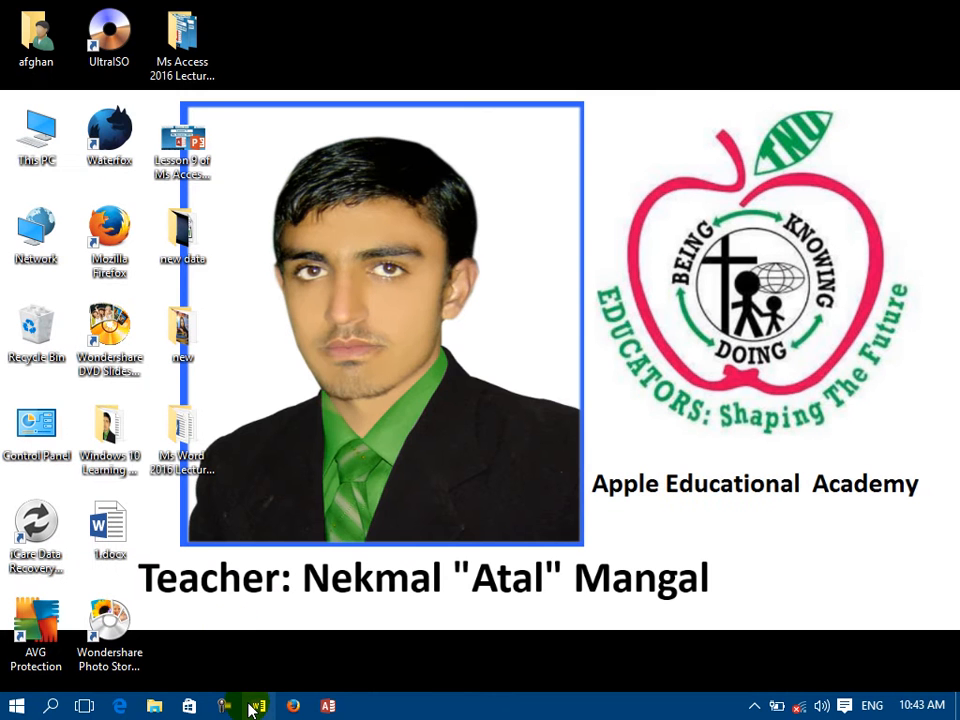
left_click(252, 707)
left_click(375, 229)
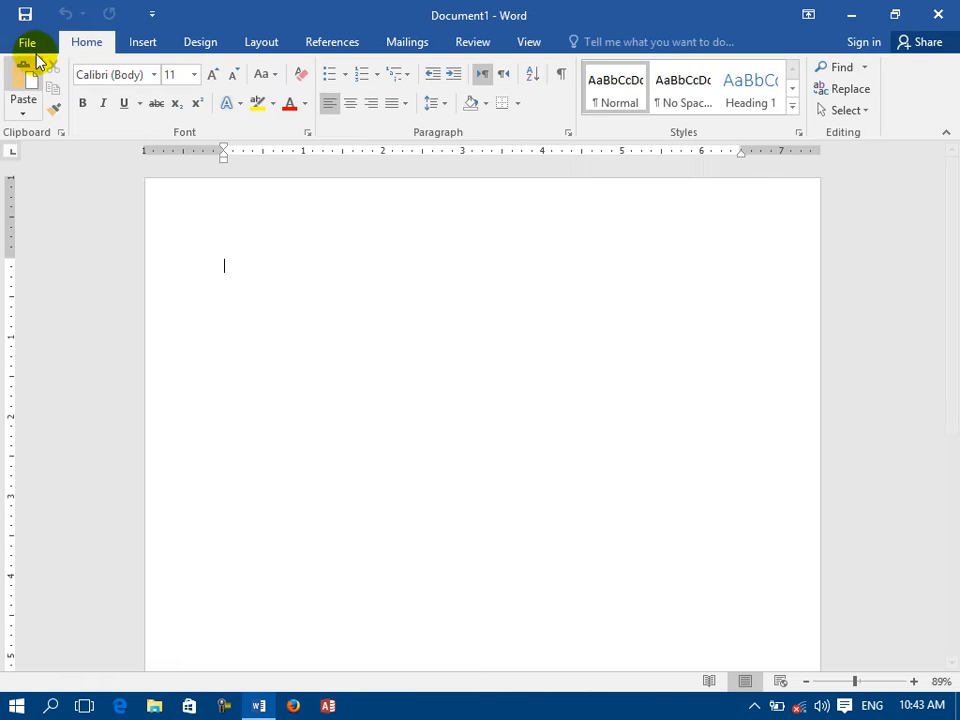
left_click(28, 41)
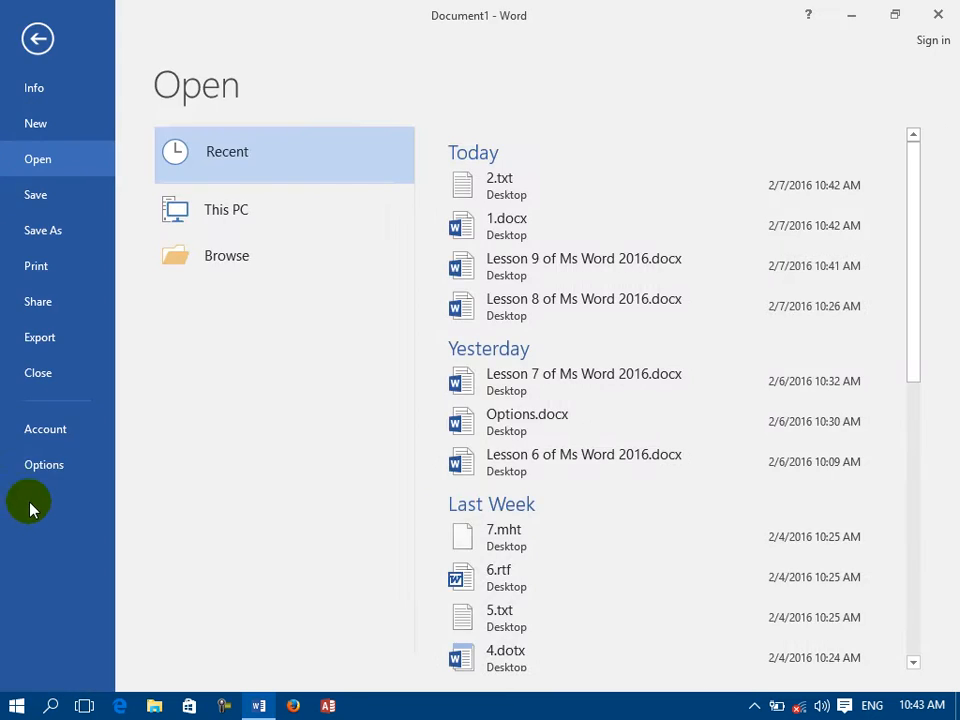
left_click(42, 465)
left_click(153, 160)
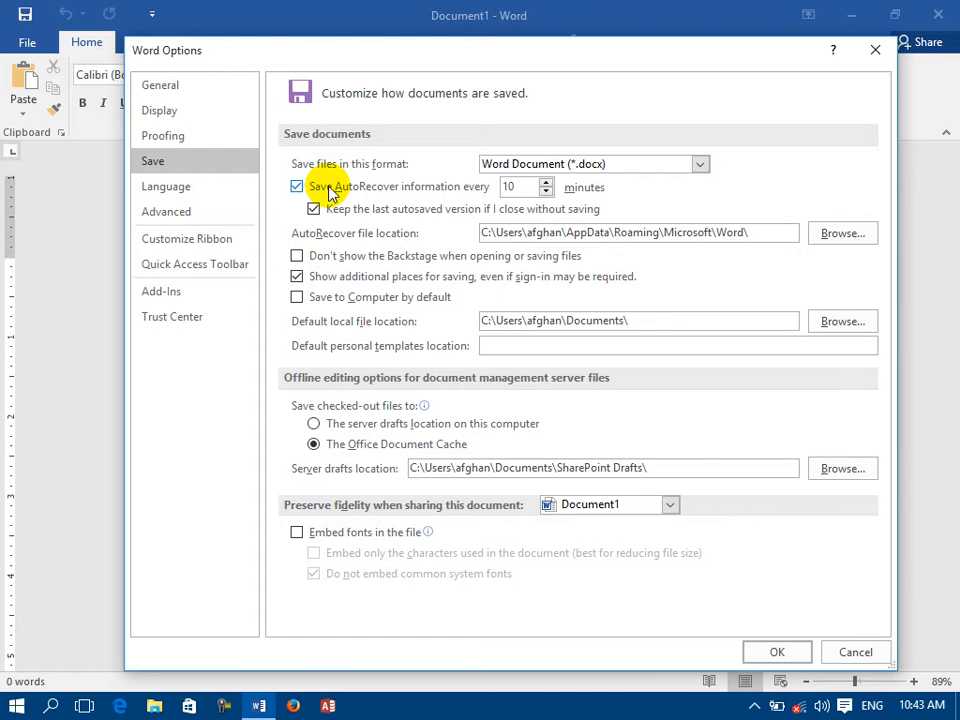
left_click(855, 653)
Fill the blank document with sample paragraphs using =rand().
type("=rand")
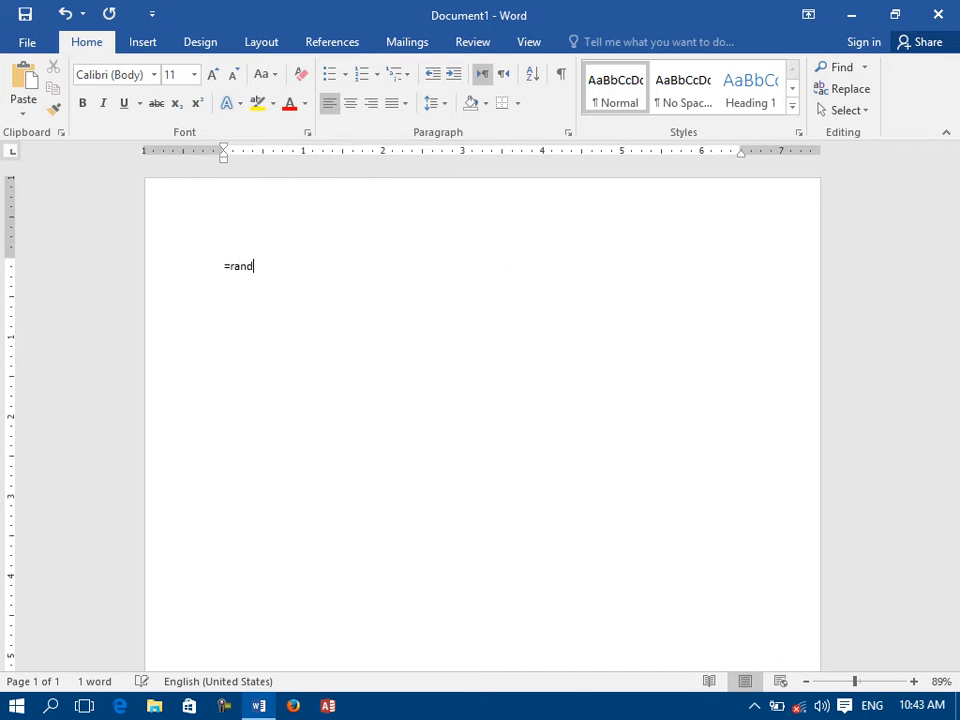
type("()")
key("Return")
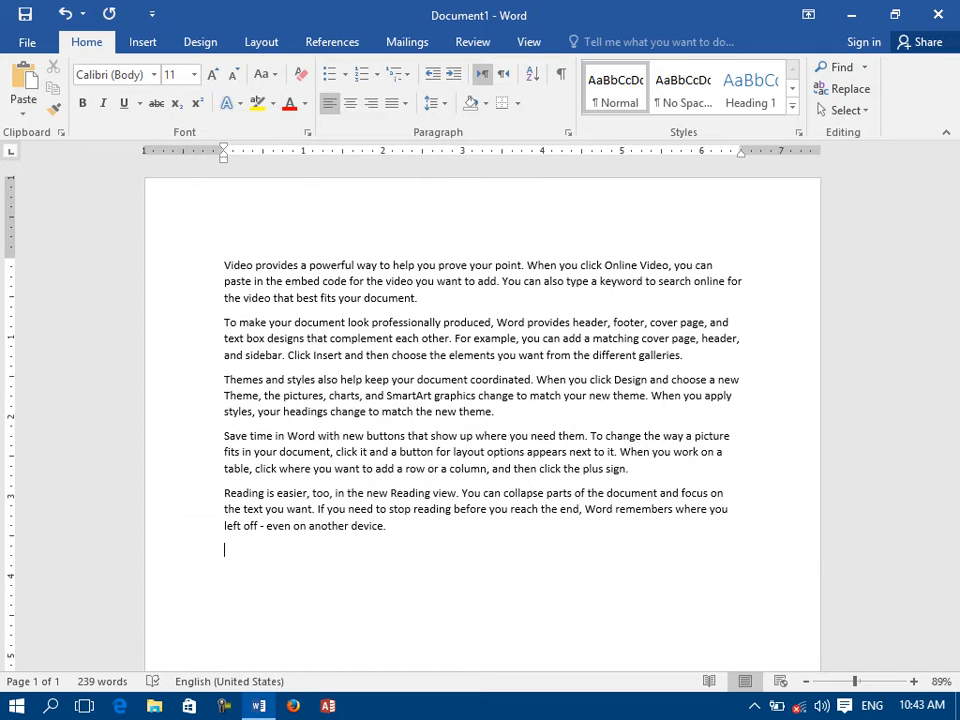
Look at the Manage Document choices for recovering unsaved documents and return to the document.
left_click(22, 44)
left_click(190, 415)
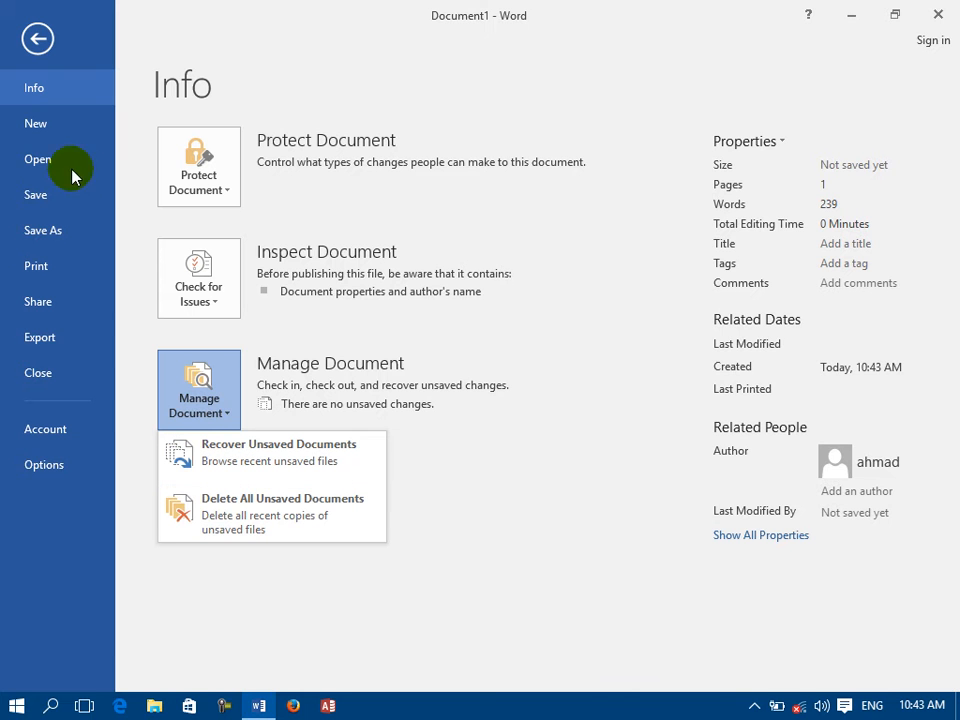
key("Escape")
key("Escape")
Set the AutoRecover save interval to 1 minute in Word's save options and apply the change.
key("alt+f")
key("t")
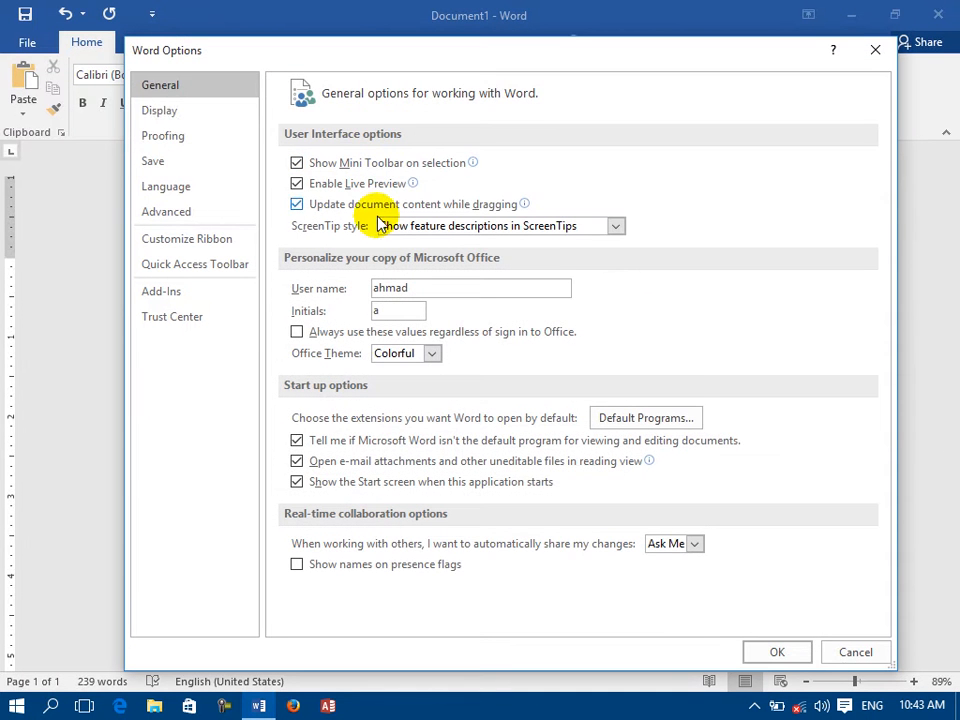
left_click(170, 159)
double_click(508, 187)
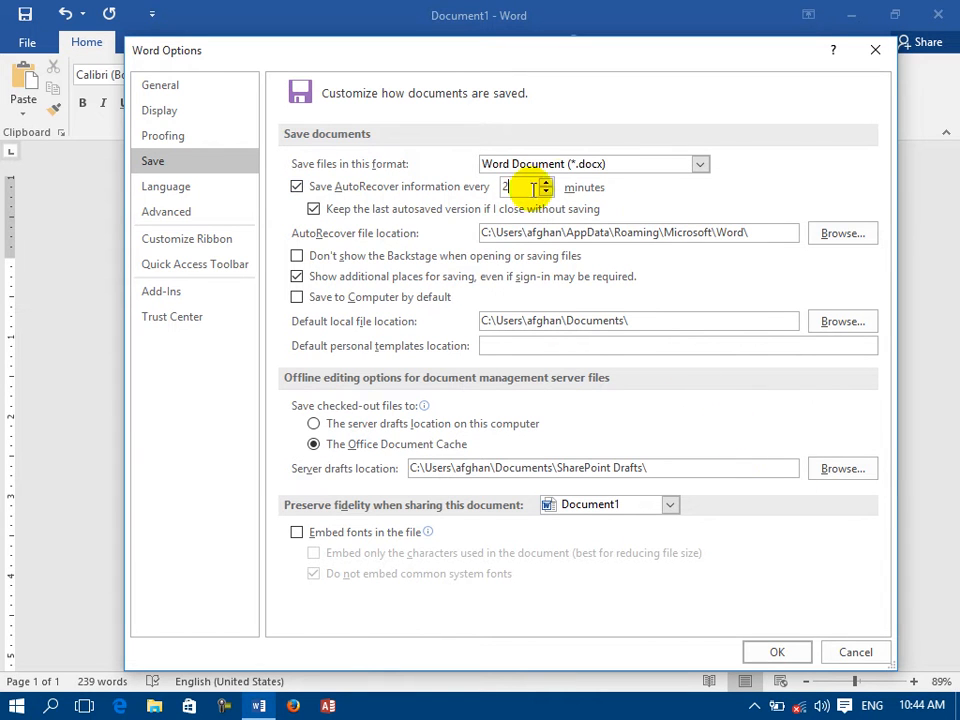
left_click_drag(521, 188, 474, 190)
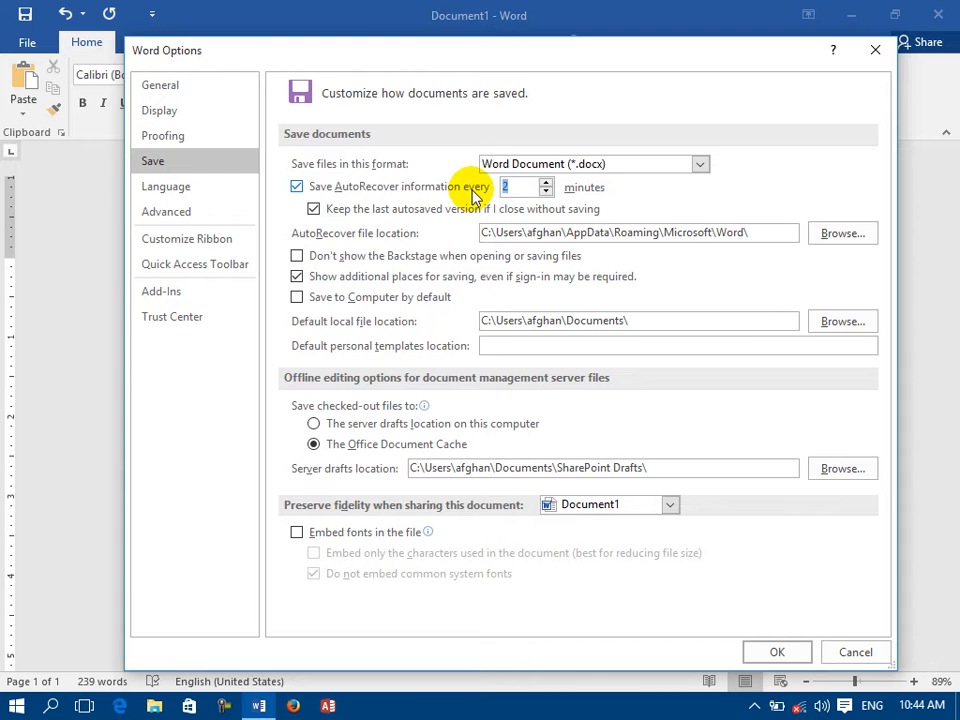
type("100")
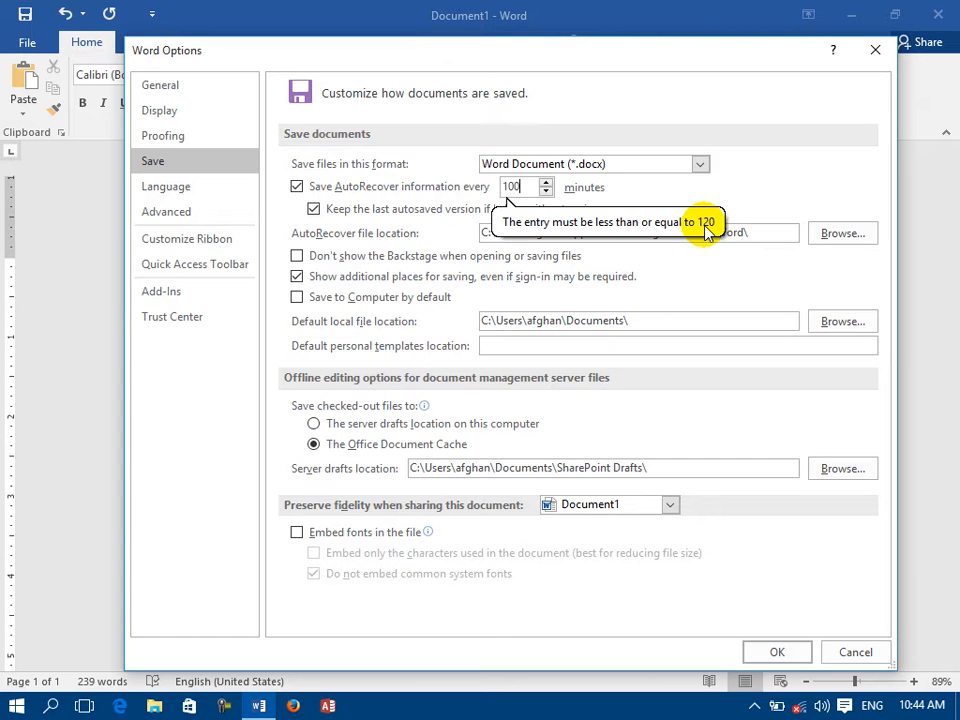
key("BackSpace")
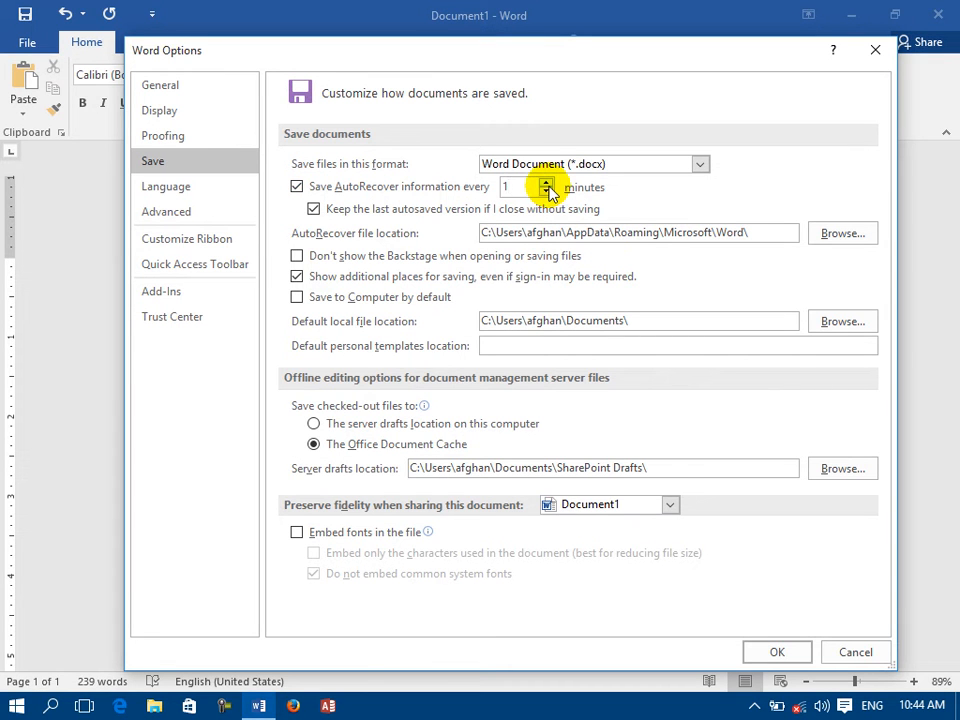
left_click(785, 651)
Look at the Manage Document choices and check the AutoRecover interval in the save options, leaving the settings as they are.
left_click(28, 44)
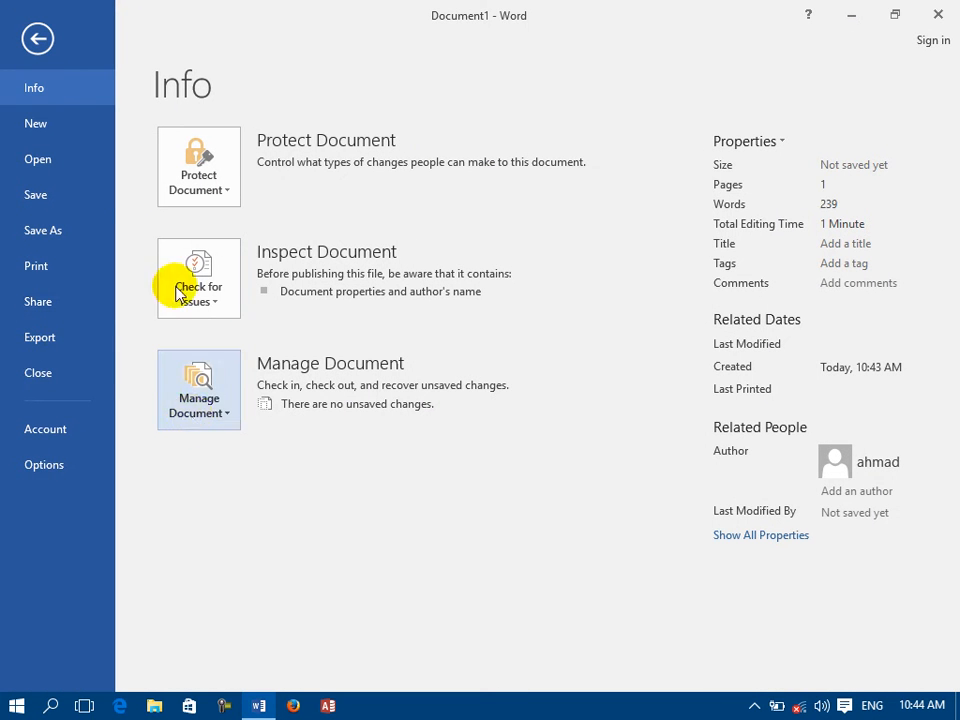
left_click(210, 415)
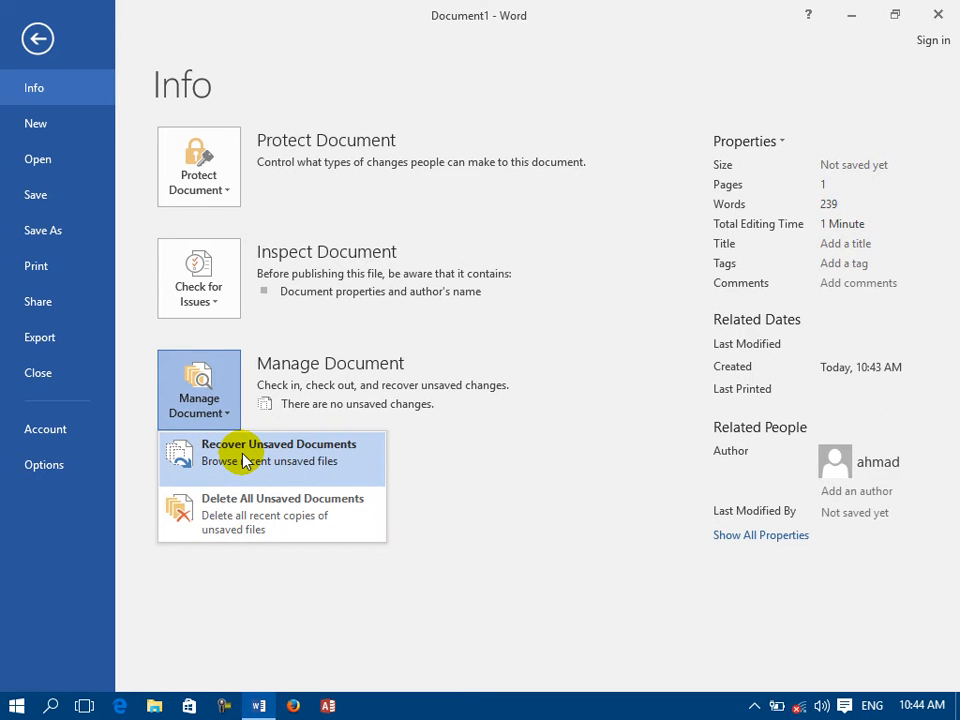
left_click(79, 461)
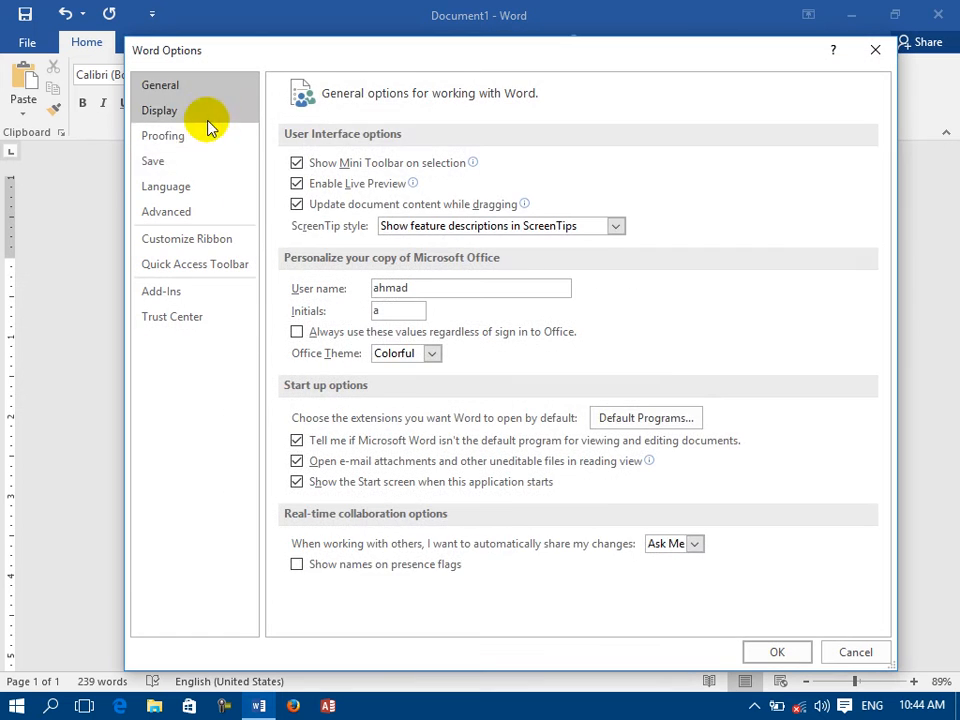
left_click(196, 160)
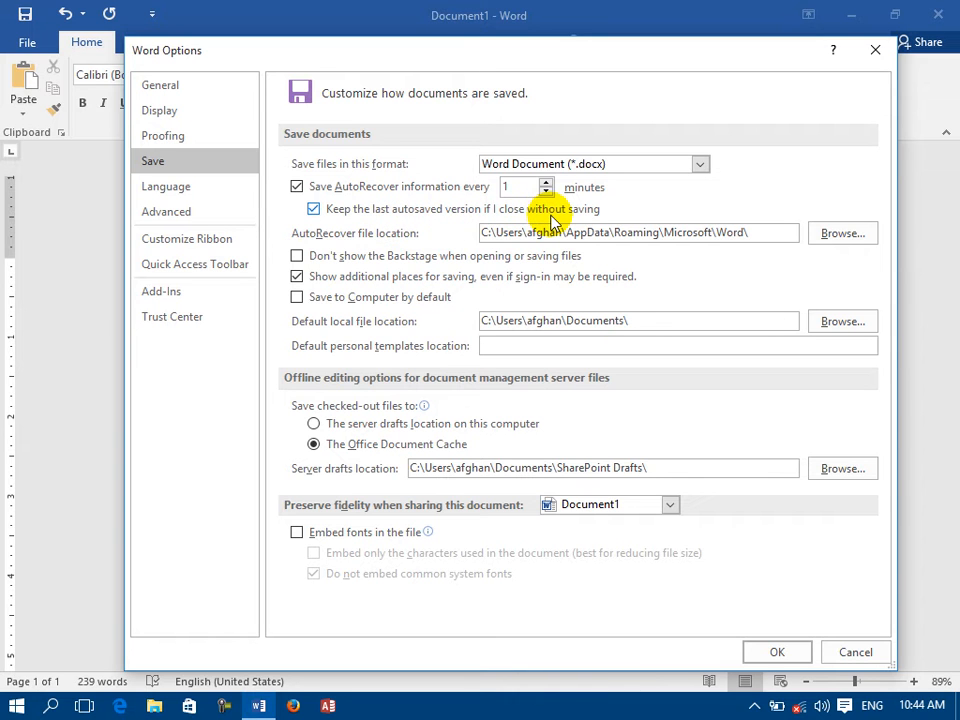
left_click_drag(521, 185, 484, 197)
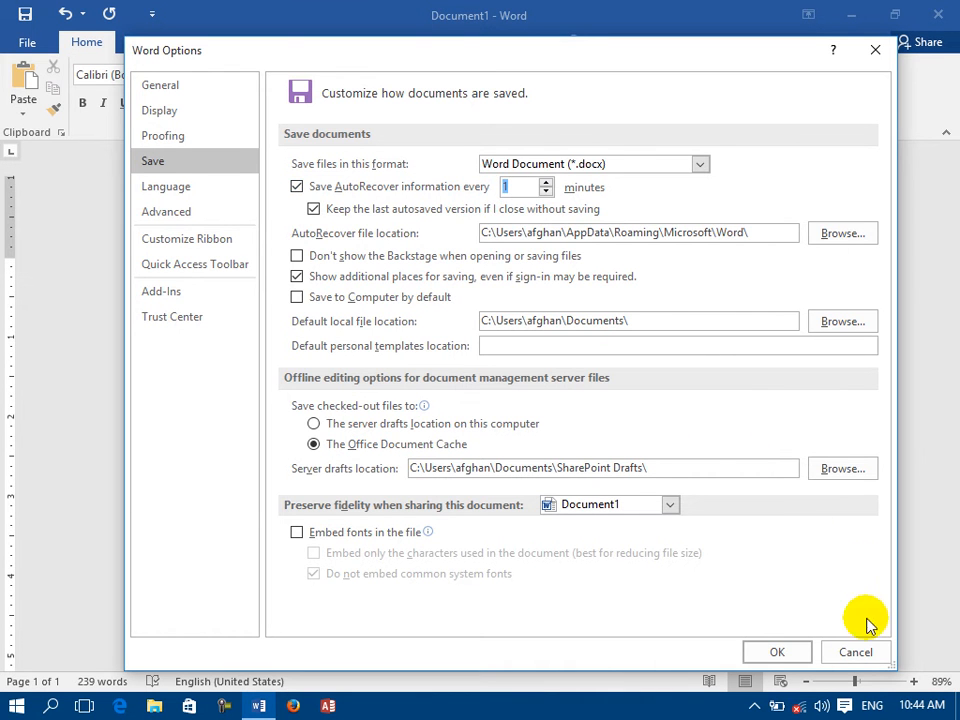
left_click(855, 650)
Copy the text from the end of the Themes paragraph through the last paragraph and paste it repeatedly below, selecting most of the text.
scroll(388, 266, "down", 5)
scroll(497, 251, "up", 2)
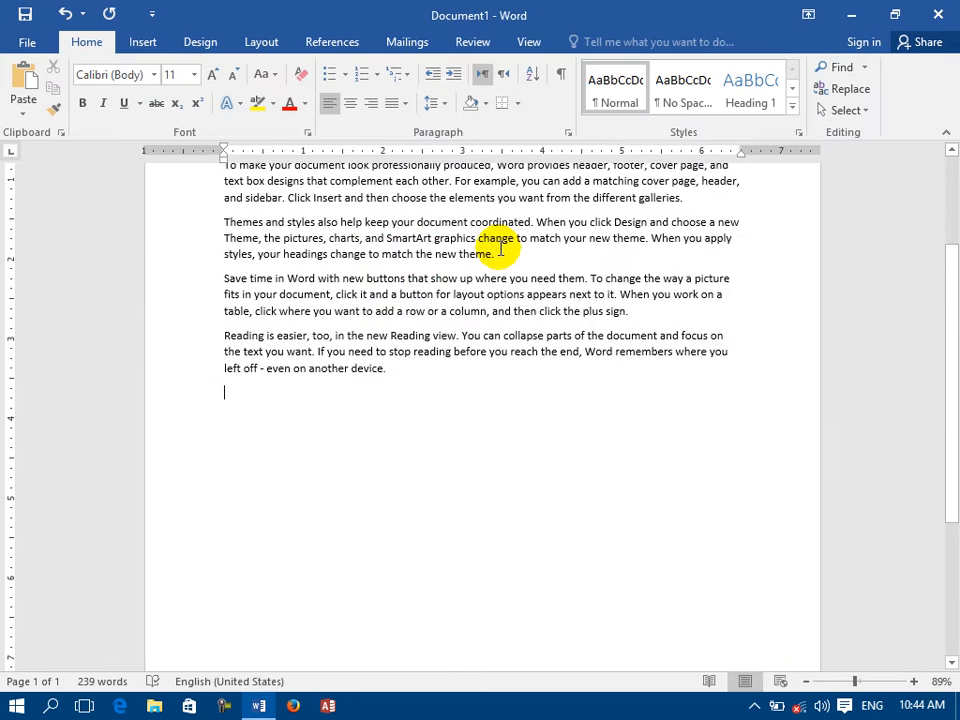
left_click_drag(383, 383, 226, 254)
right_click(253, 336)
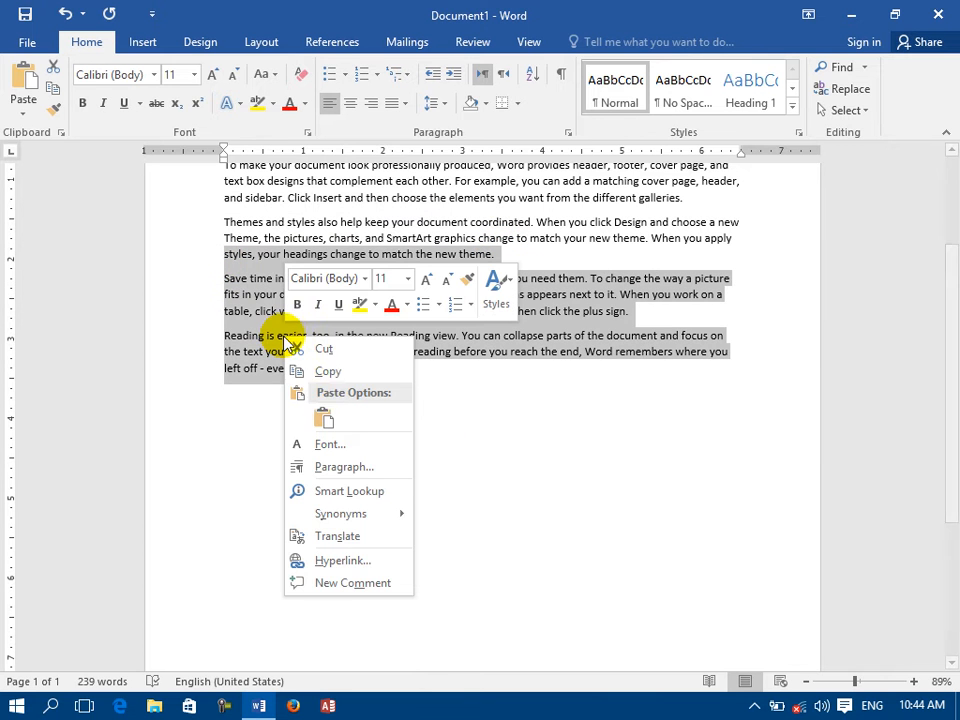
left_click(332, 366)
left_click(344, 443)
left_click(20, 84)
left_click(20, 84)
left_click(20, 84)
left_click_drag(465, 658, 300, 185)
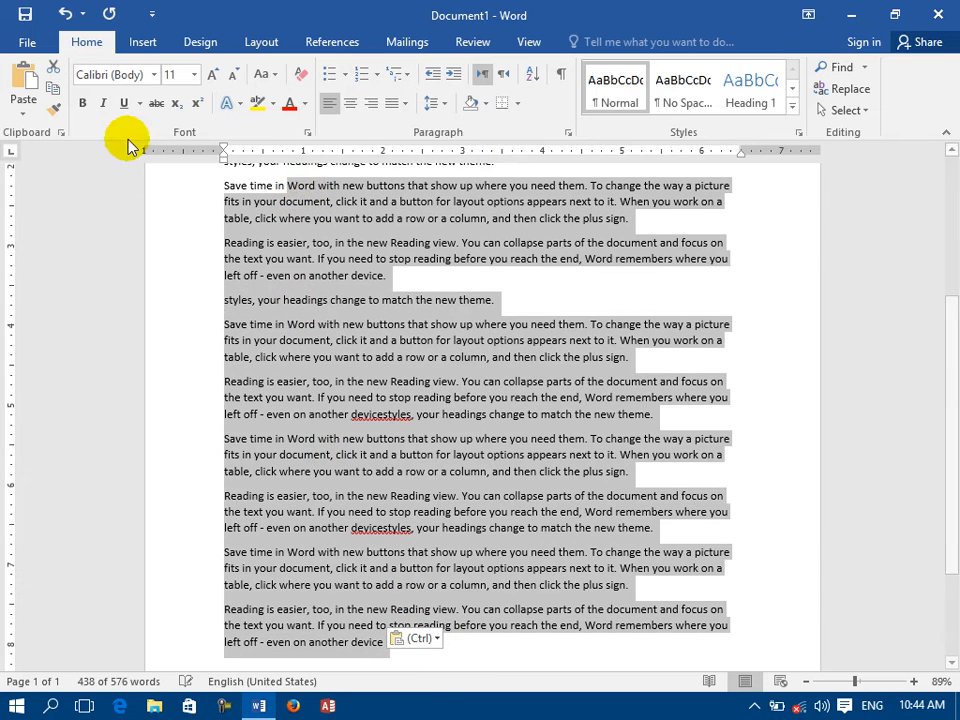
Examine the AutoRecover file location in the save options, browse to the Desktop folder from it, and cancel the dialogs.
left_click(36, 42)
left_click(75, 464)
left_click(199, 161)
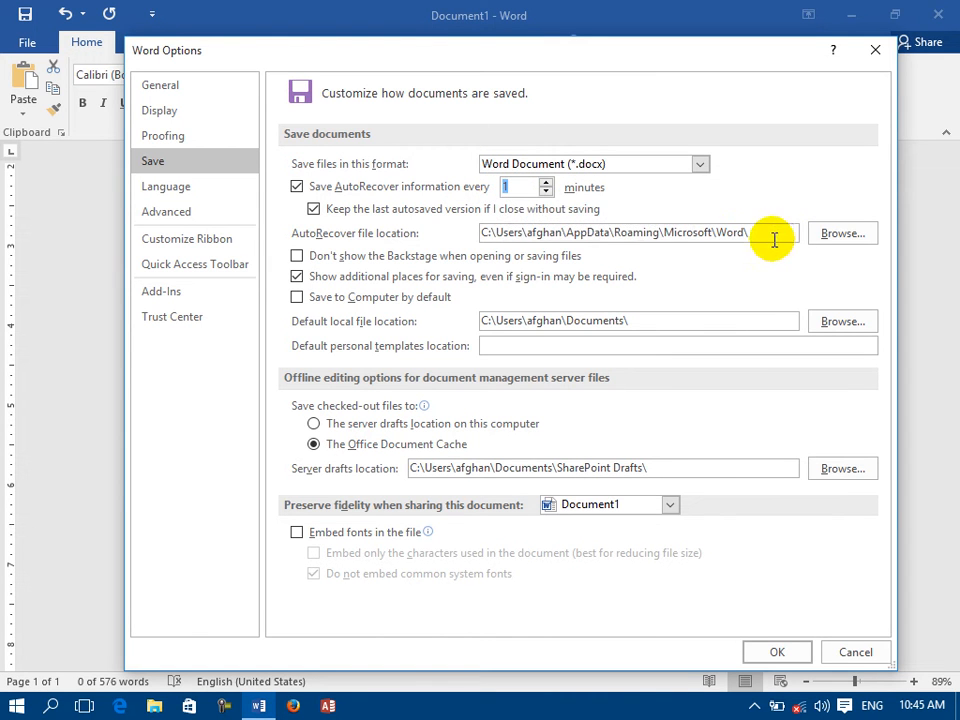
left_click_drag(489, 233, 767, 223)
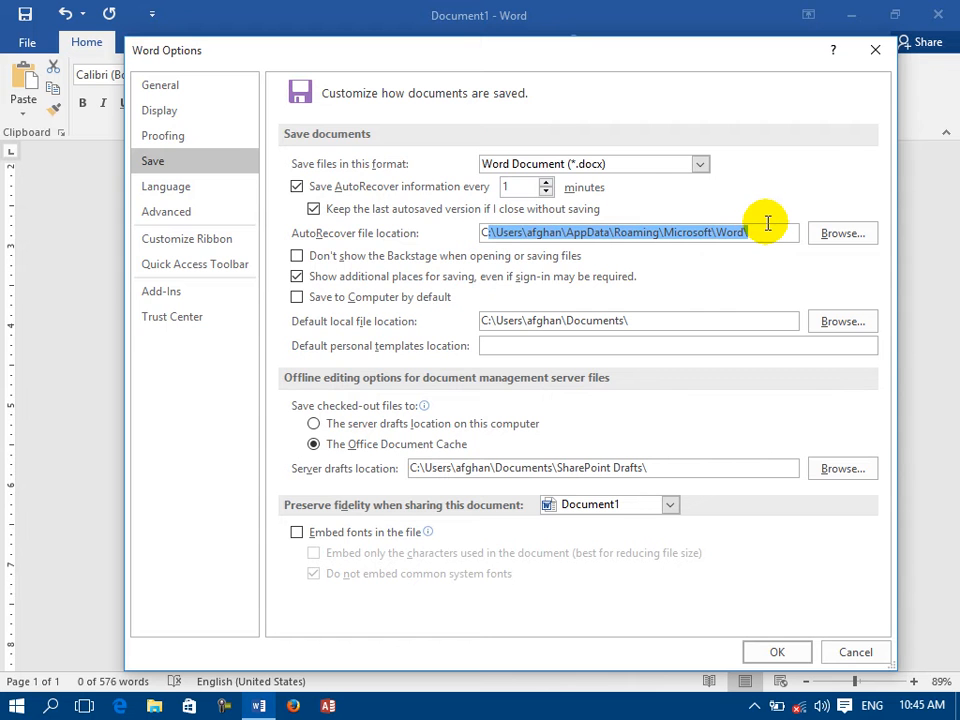
left_click(833, 240)
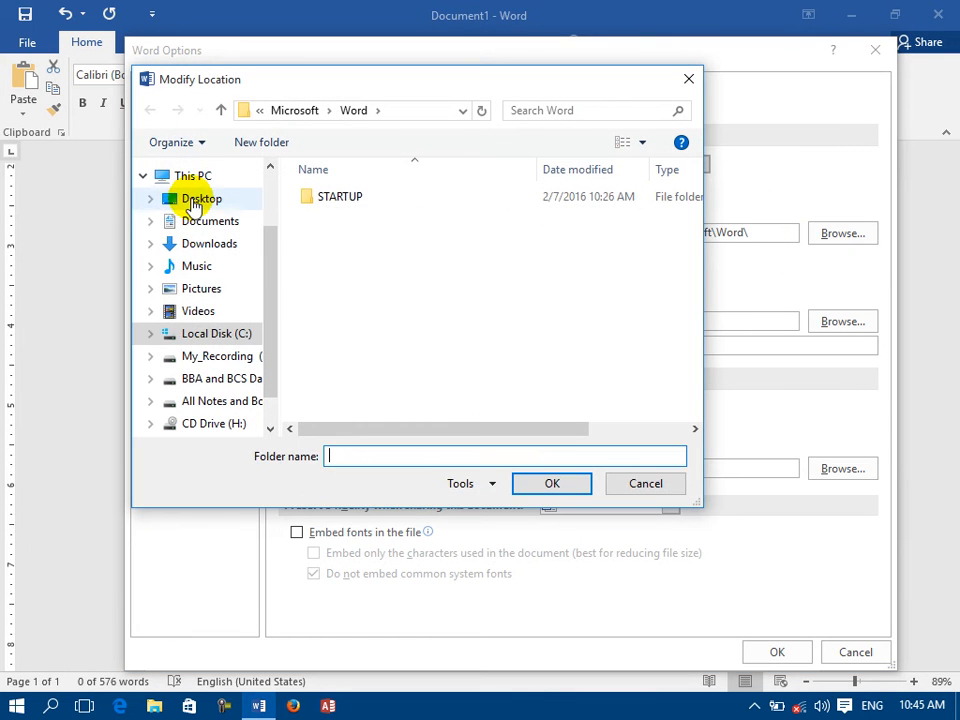
left_click(192, 200)
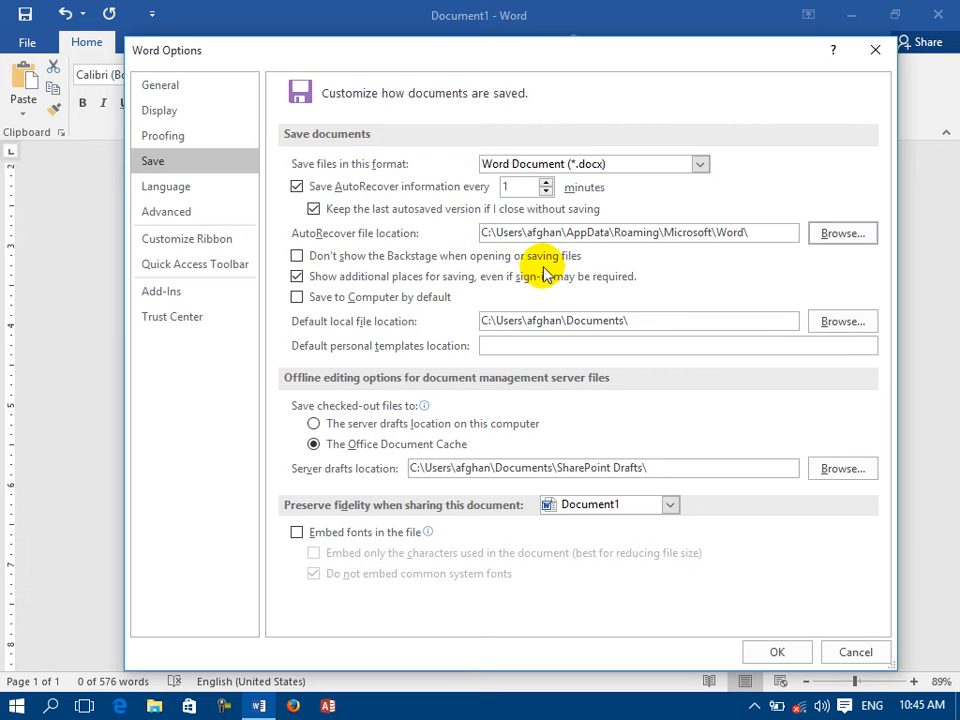
left_click(853, 651)
left_click(189, 277)
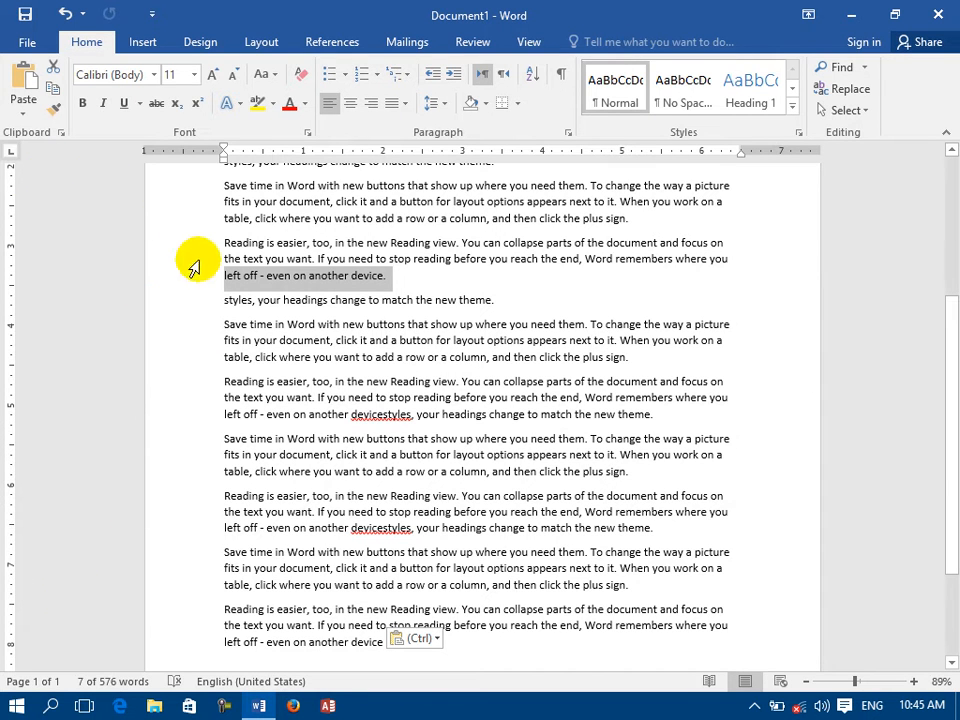
Examine the default local file location in the save options, browse to the Desktop folder from it, and dismiss the dialogs.
left_click(24, 46)
left_click(41, 463)
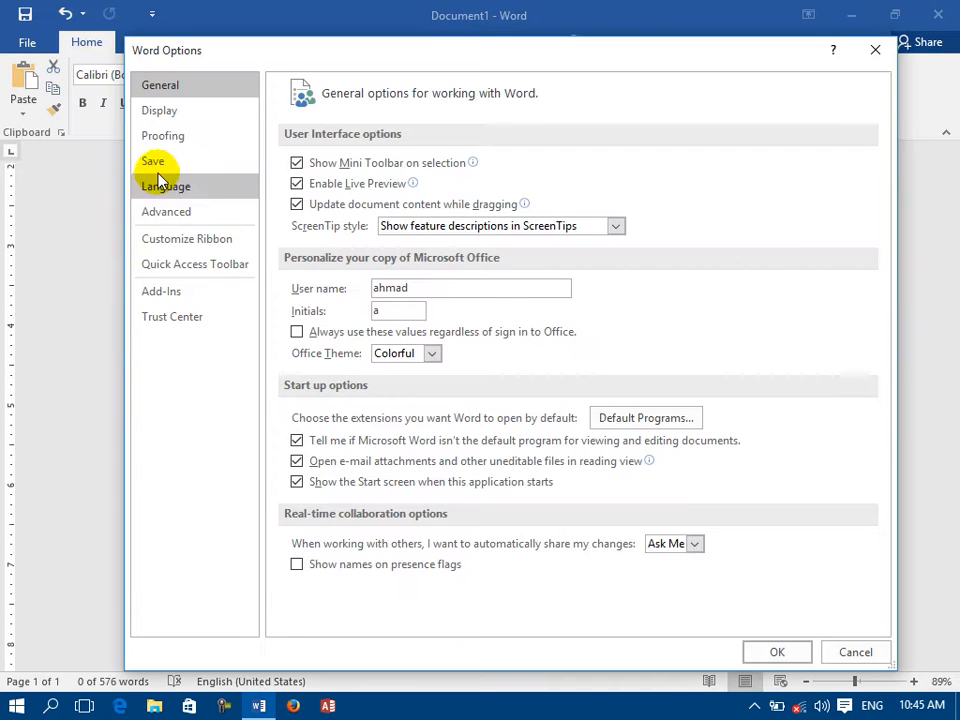
left_click(153, 162)
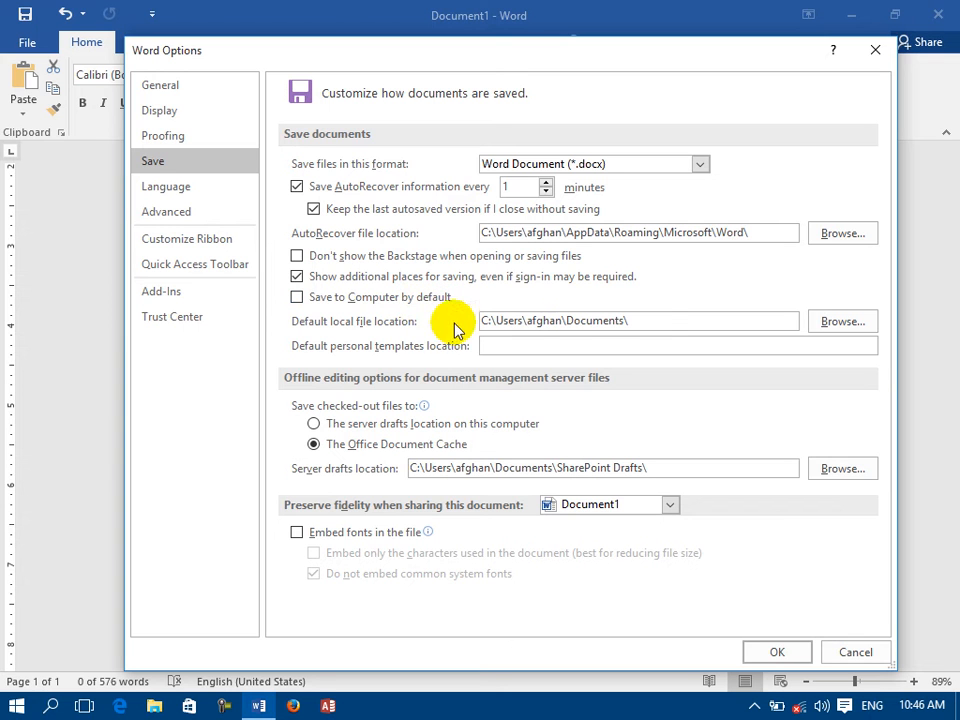
left_click_drag(652, 326, 435, 358)
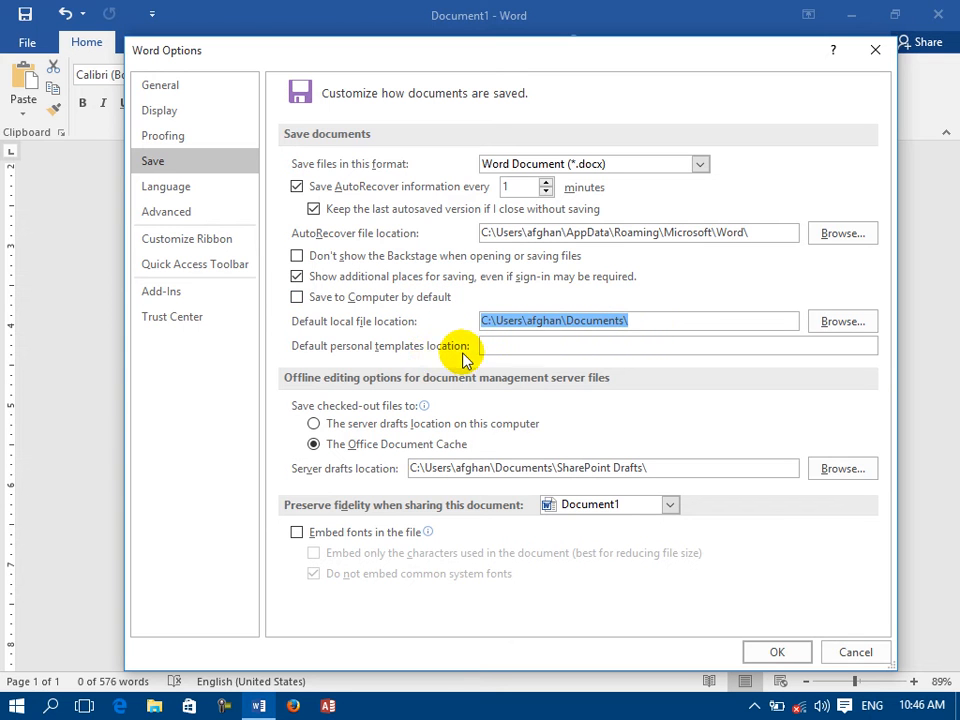
left_click(833, 325)
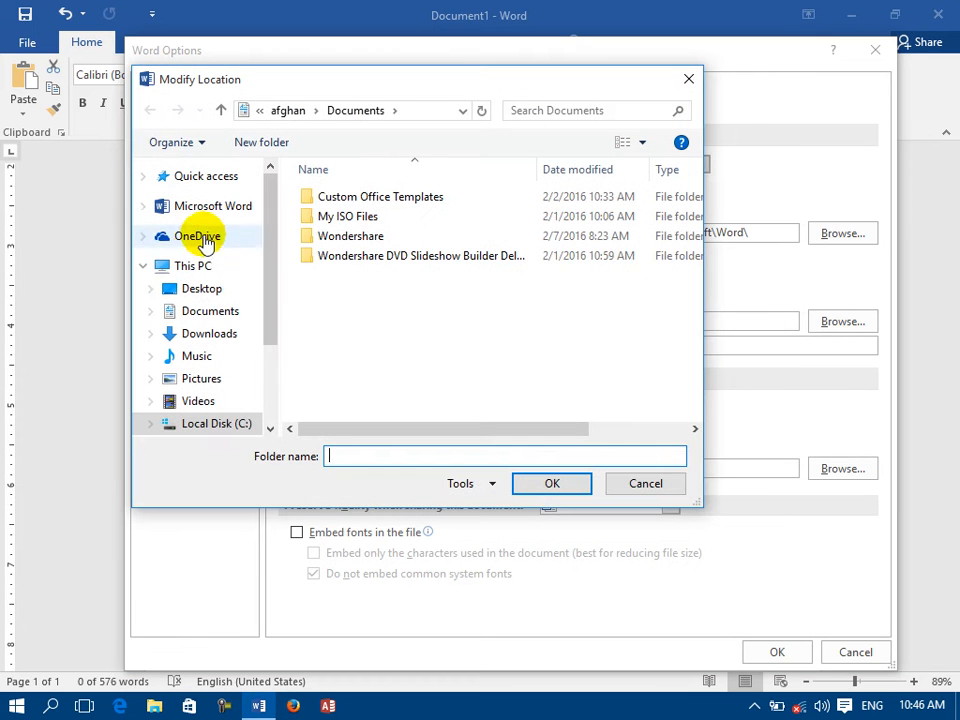
left_click(208, 296)
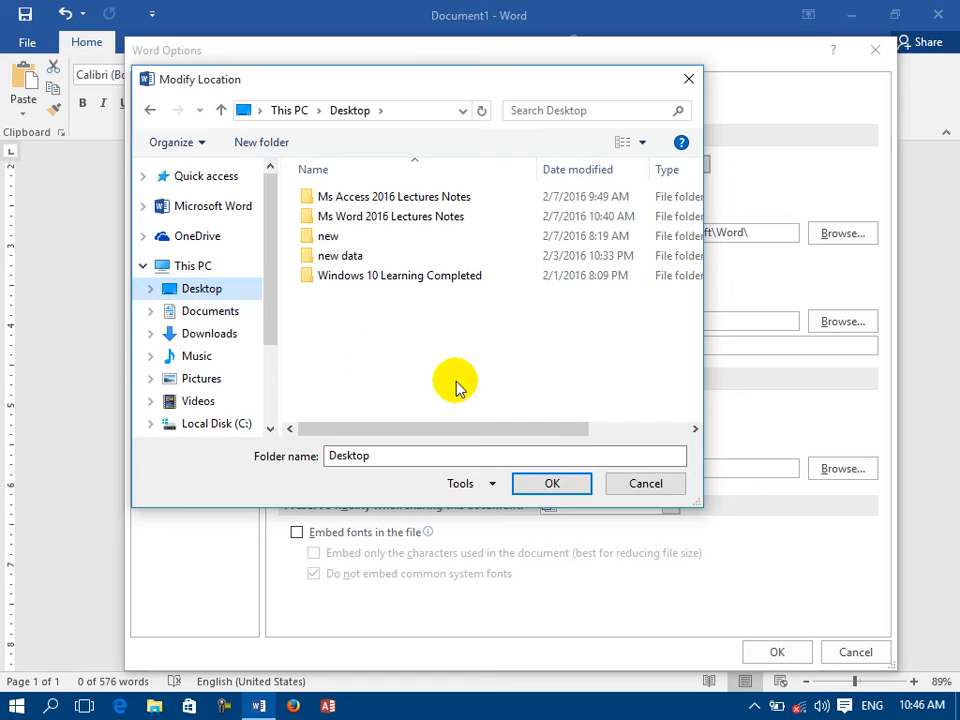
left_click(628, 480)
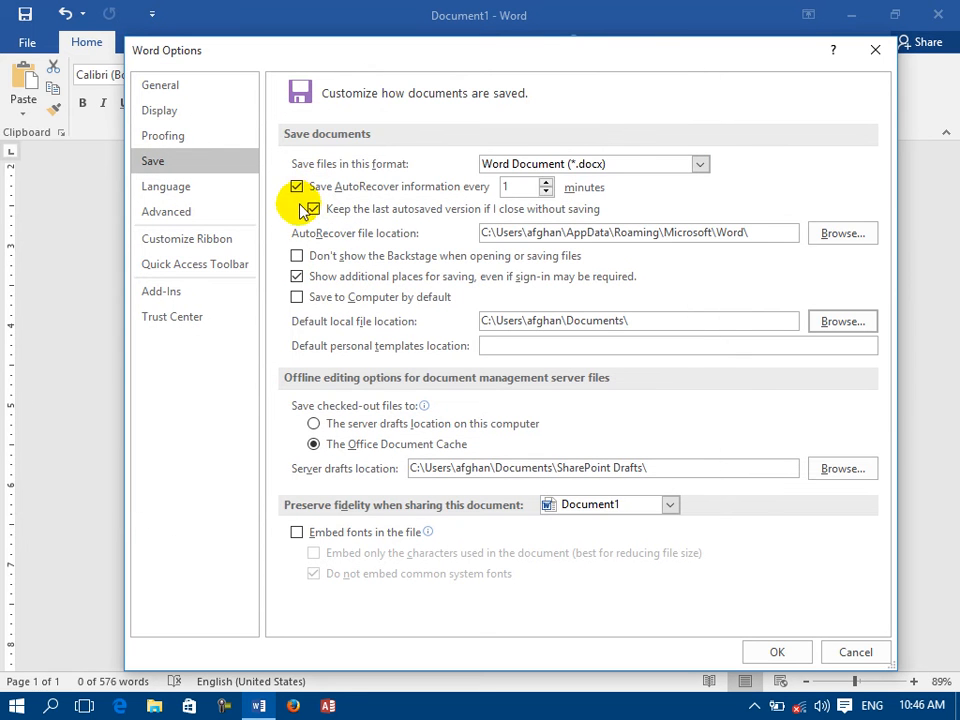
left_click_drag(639, 323, 409, 376)
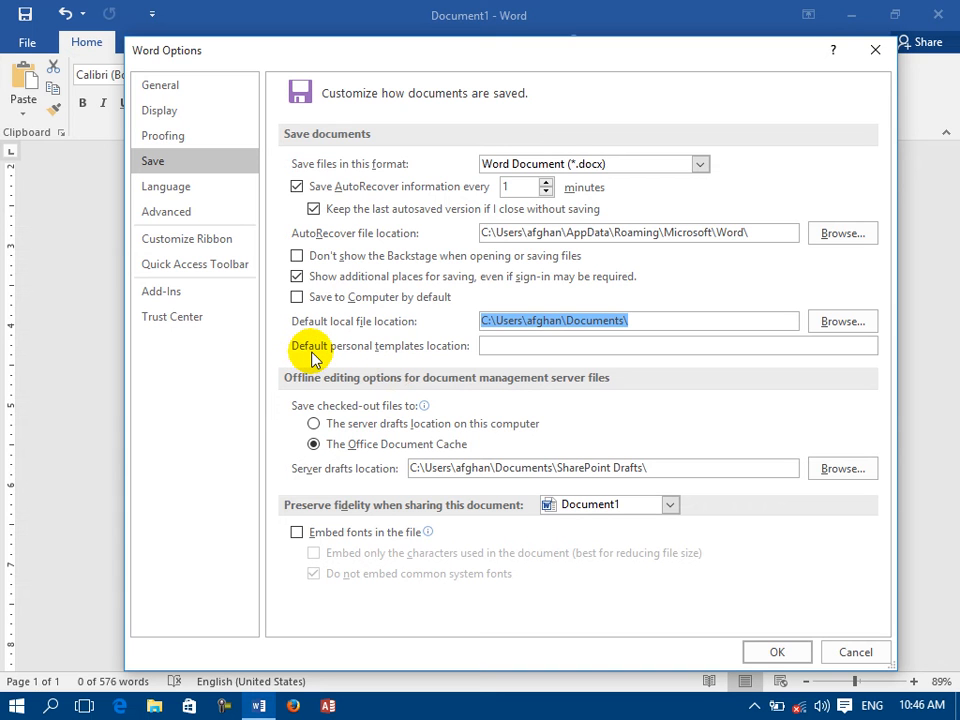
left_click(499, 349)
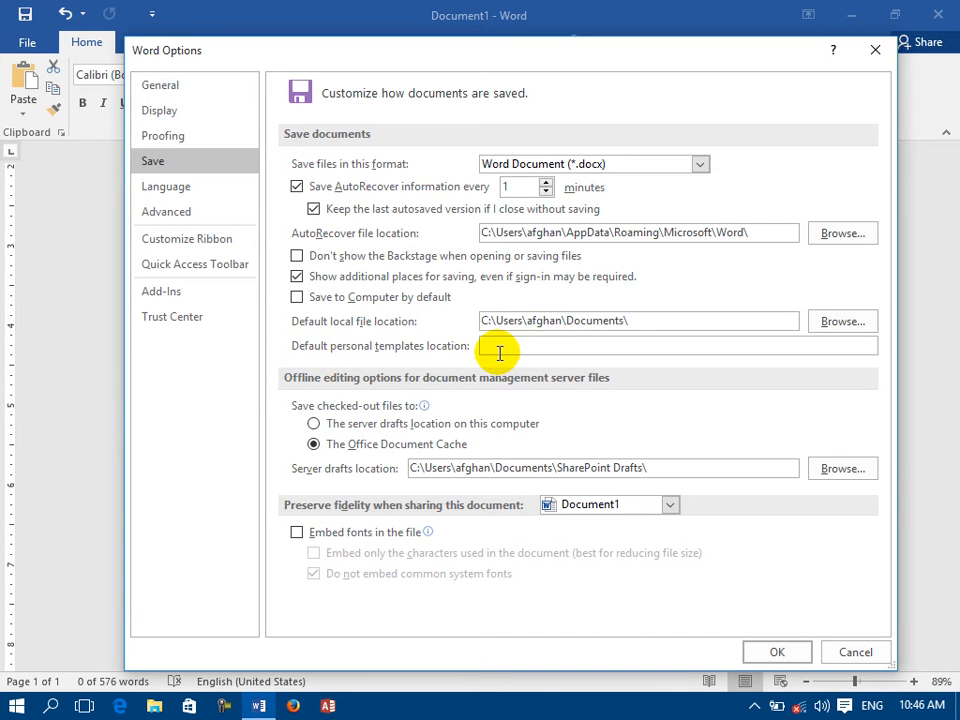
left_click(872, 46)
View the templates offered for new documents and return to the default personal templates location in the save options.
left_click(27, 42)
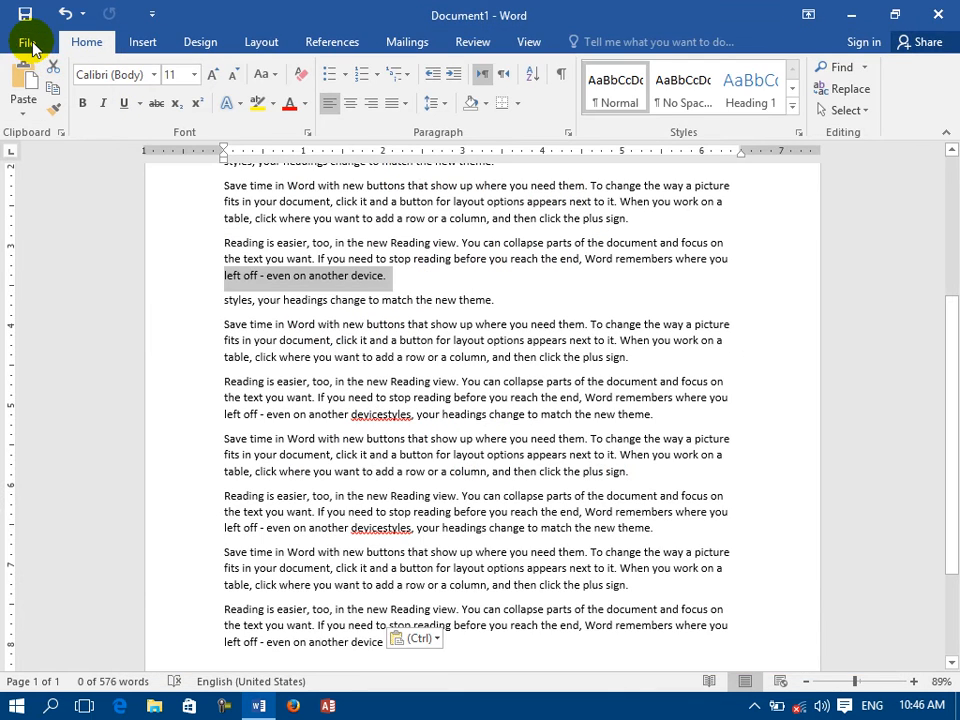
left_click(66, 137)
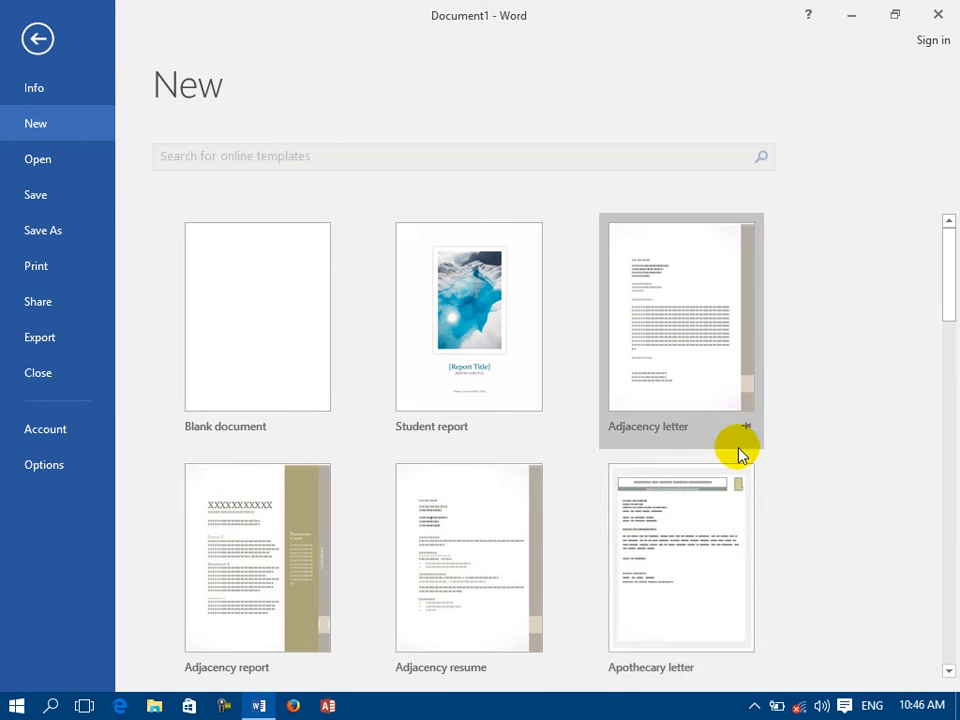
left_click(14, 466)
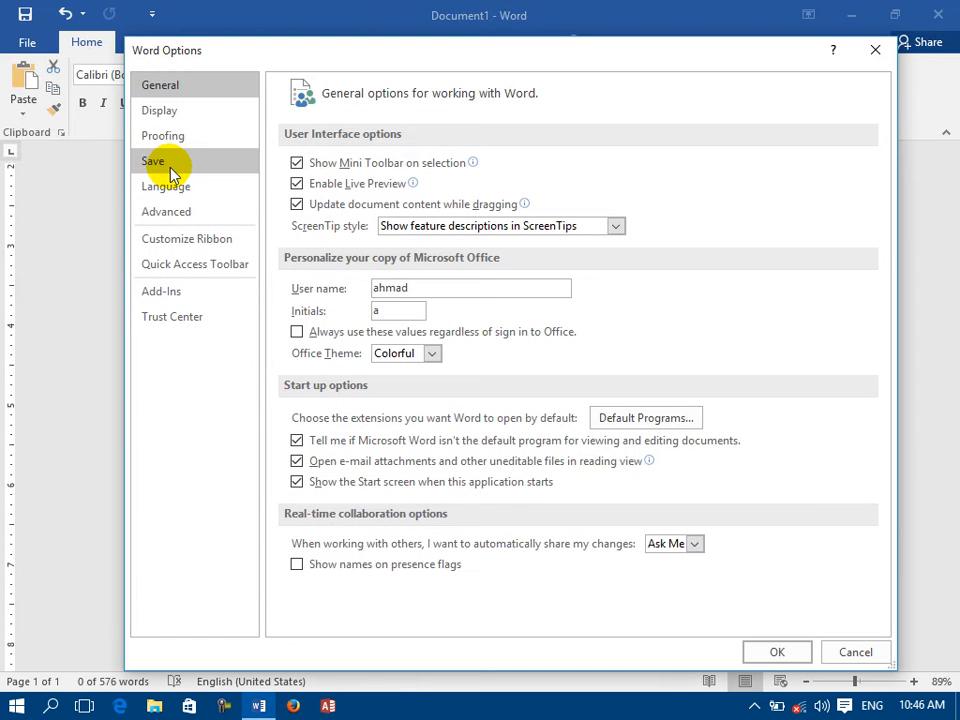
left_click(165, 160)
left_click(561, 347)
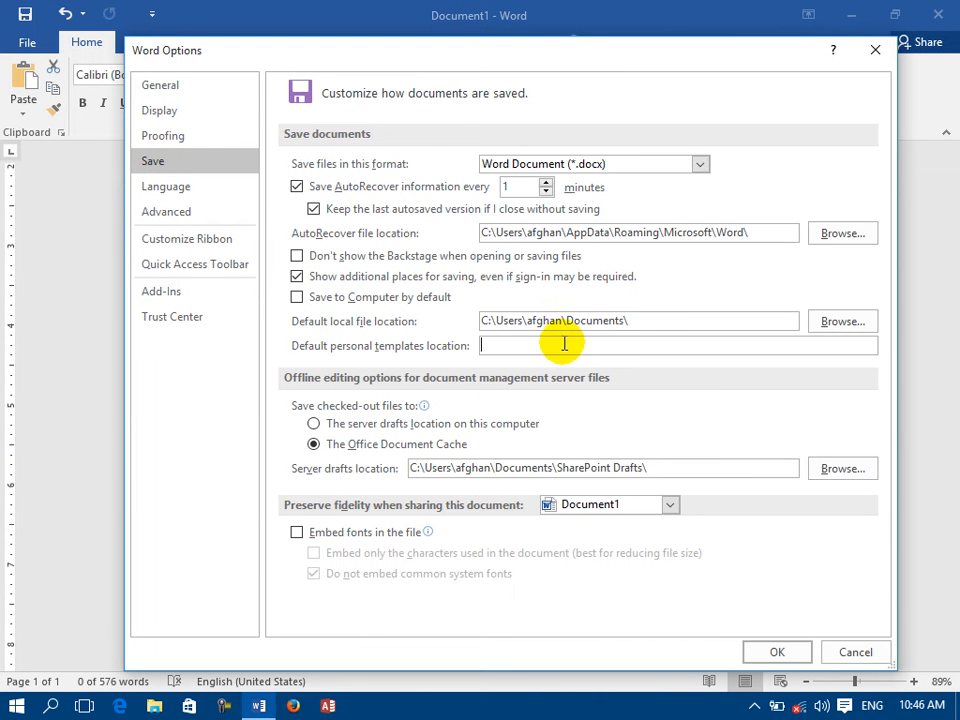
Copy the default local file path into the default personal templates location and clear that entry again.
left_click_drag(643, 320, 446, 346)
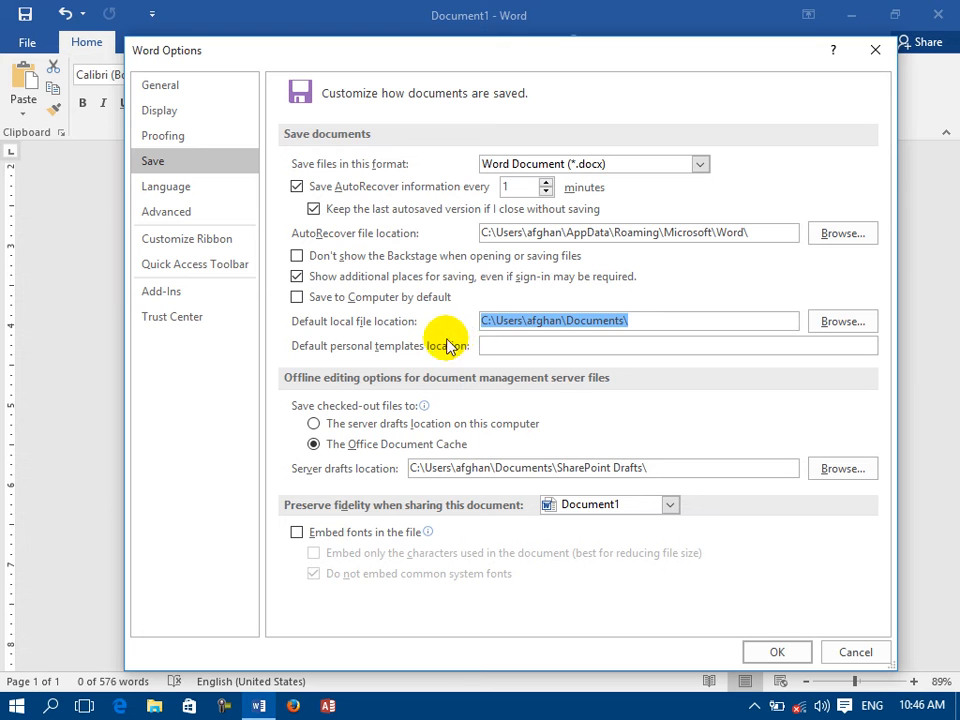
right_click(530, 328)
left_click(560, 360)
left_click(547, 345)
right_click(547, 345)
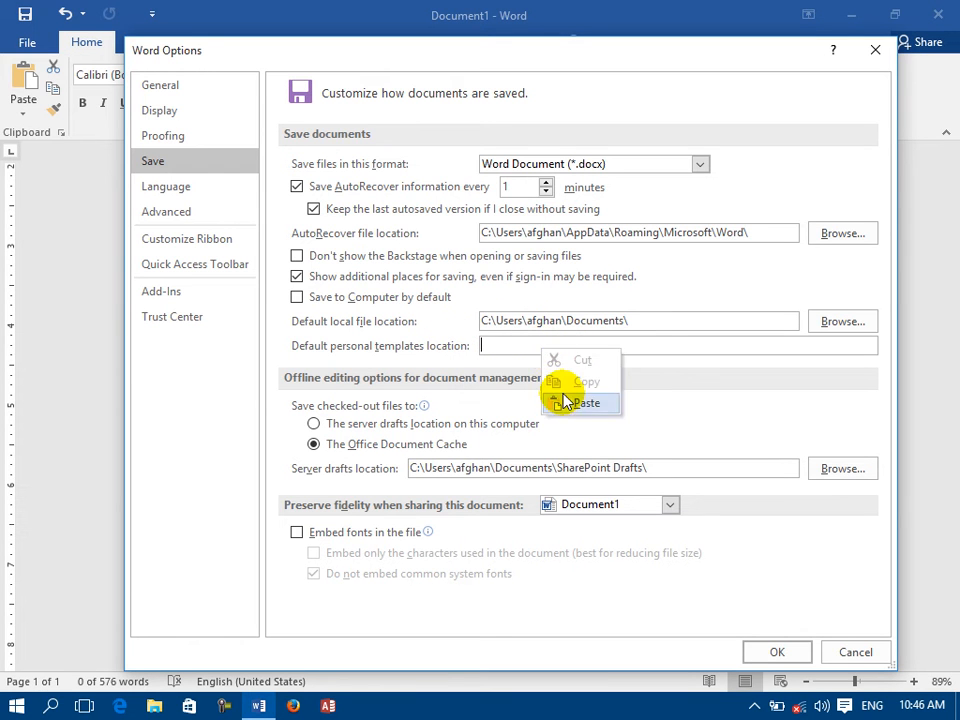
left_click(566, 401)
left_click_drag(626, 347, 322, 365)
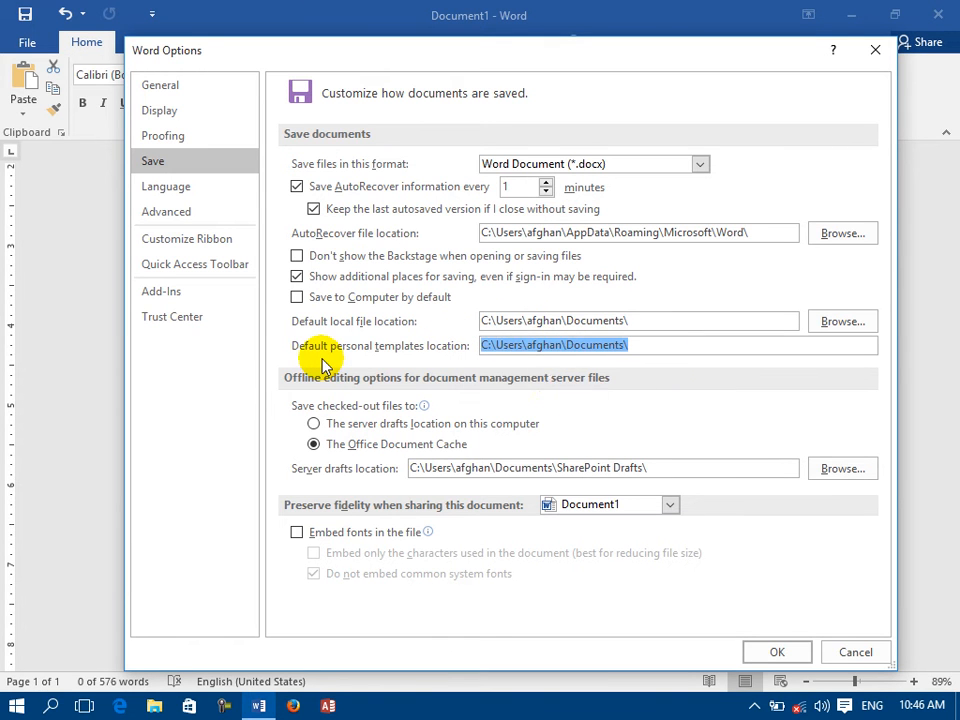
key("Delete")
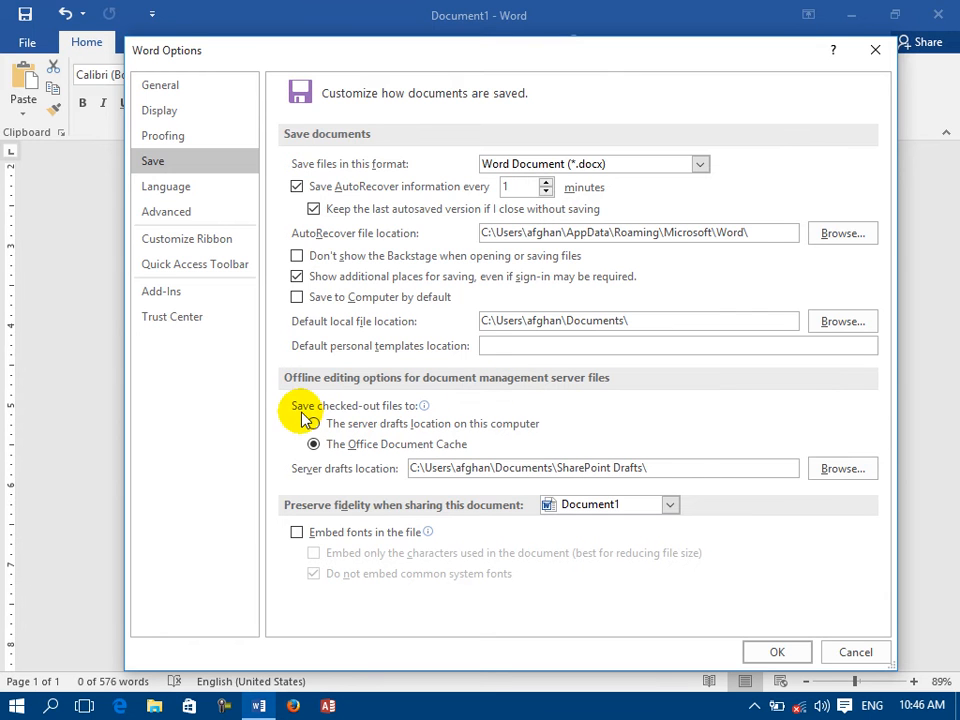
mouse_move(322, 414)
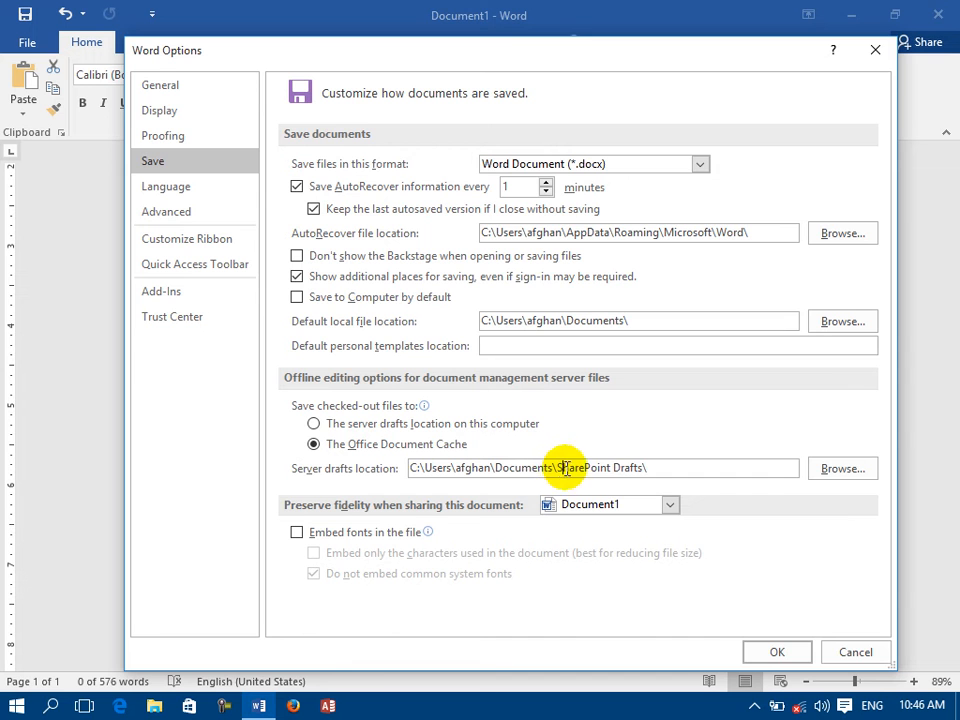
Enable embedding fonts in the file for Document1 in the save options and apply the change.
left_click_drag(562, 467, 614, 458)
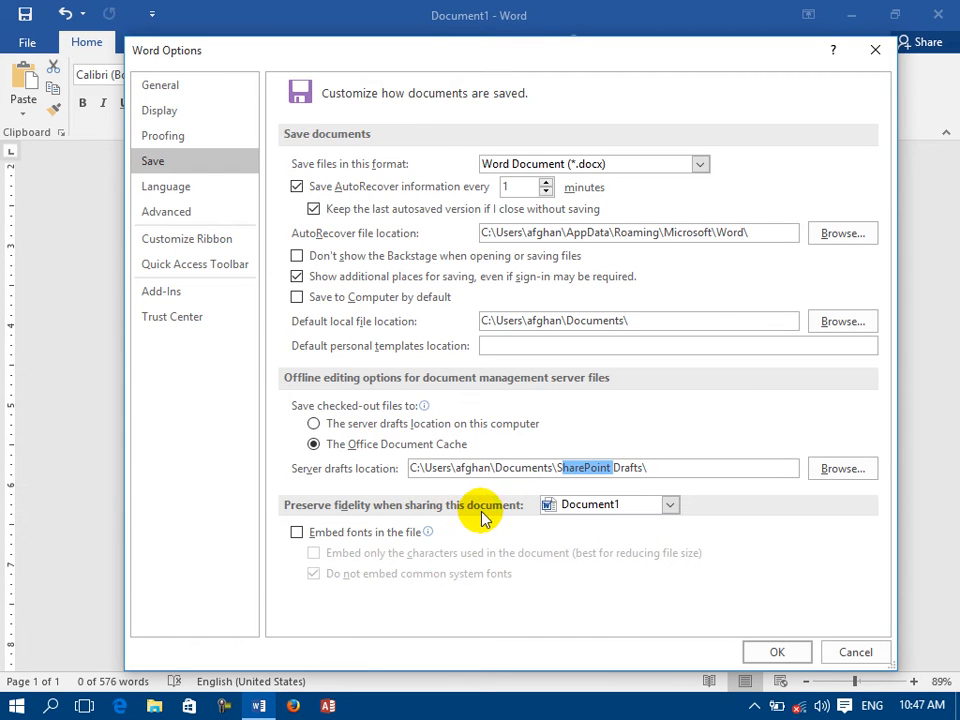
left_click(344, 535)
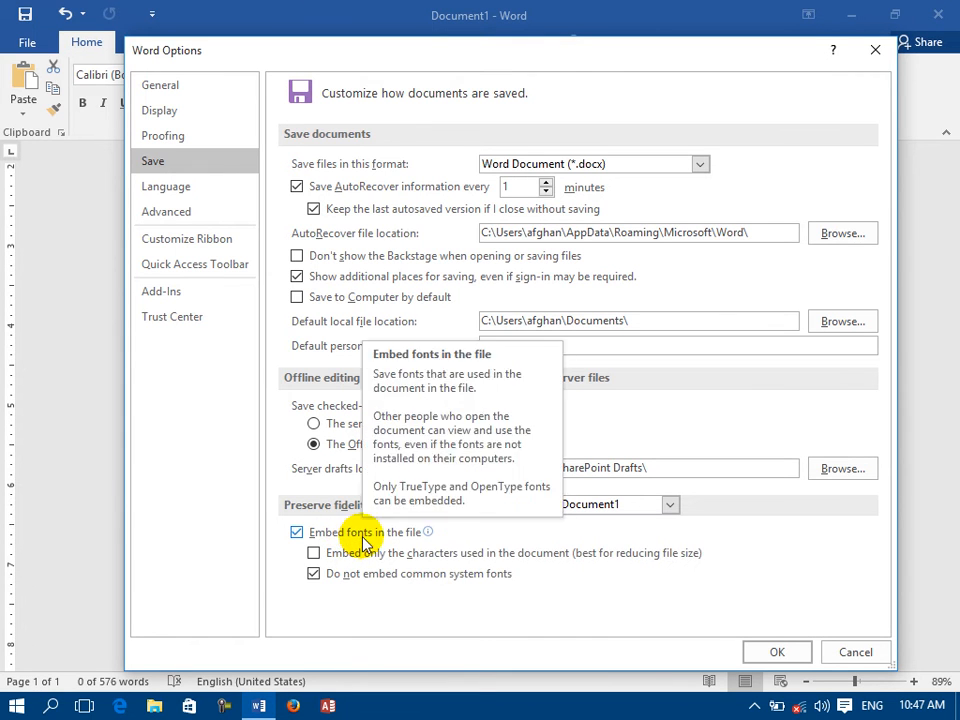
left_click(779, 652)
Change the font to Andalus from "you want to add a row" through "before you reach" in the last paragraph.
left_click_drag(540, 626, 316, 219)
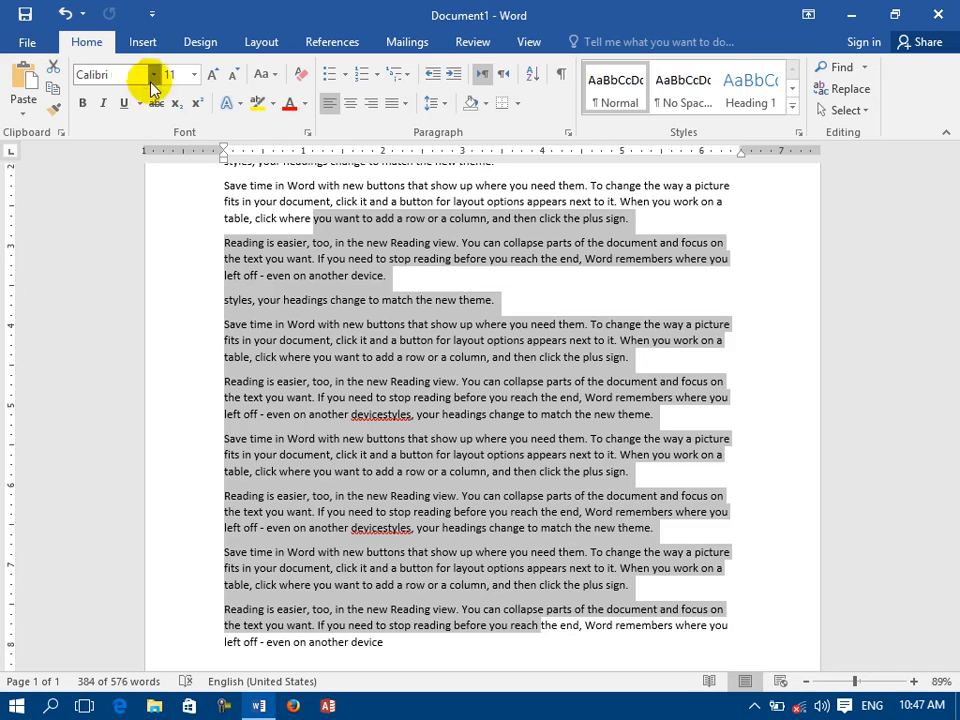
left_click(153, 76)
left_click(115, 338)
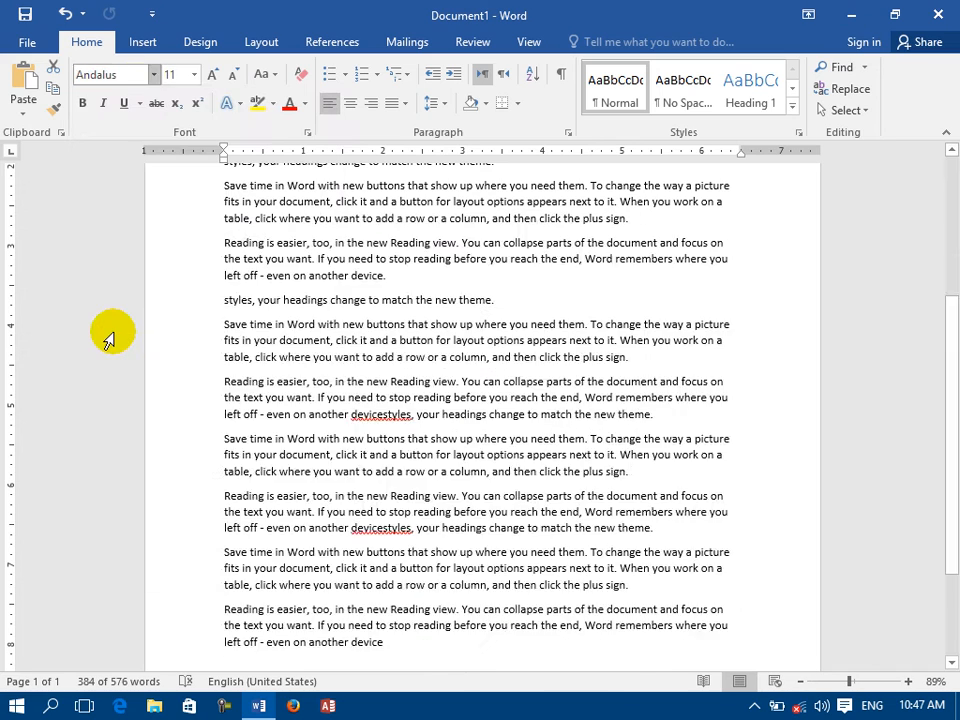
Reopen the save options, turn off embedding fonts in the file, and apply the change.
left_click(25, 40)
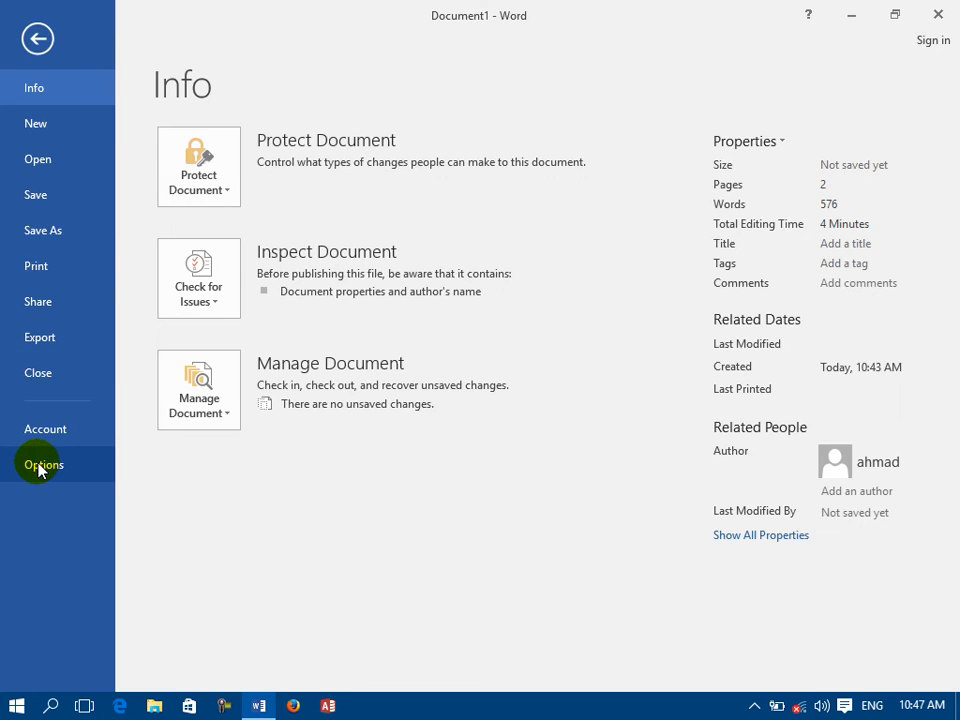
left_click(38, 466)
left_click(152, 161)
left_click(297, 532)
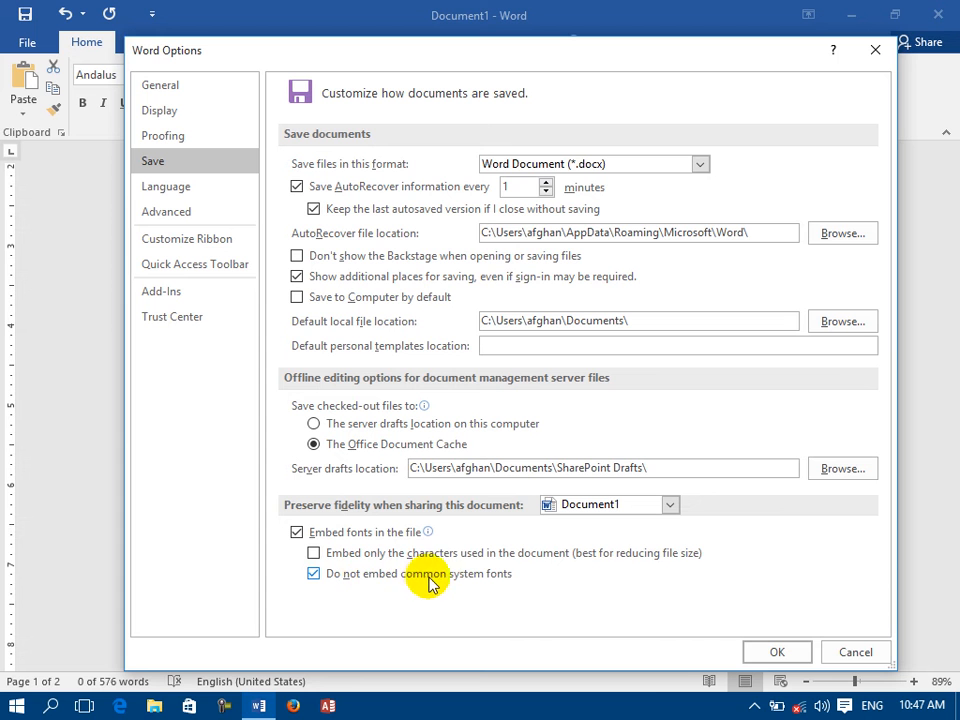
left_click(305, 532)
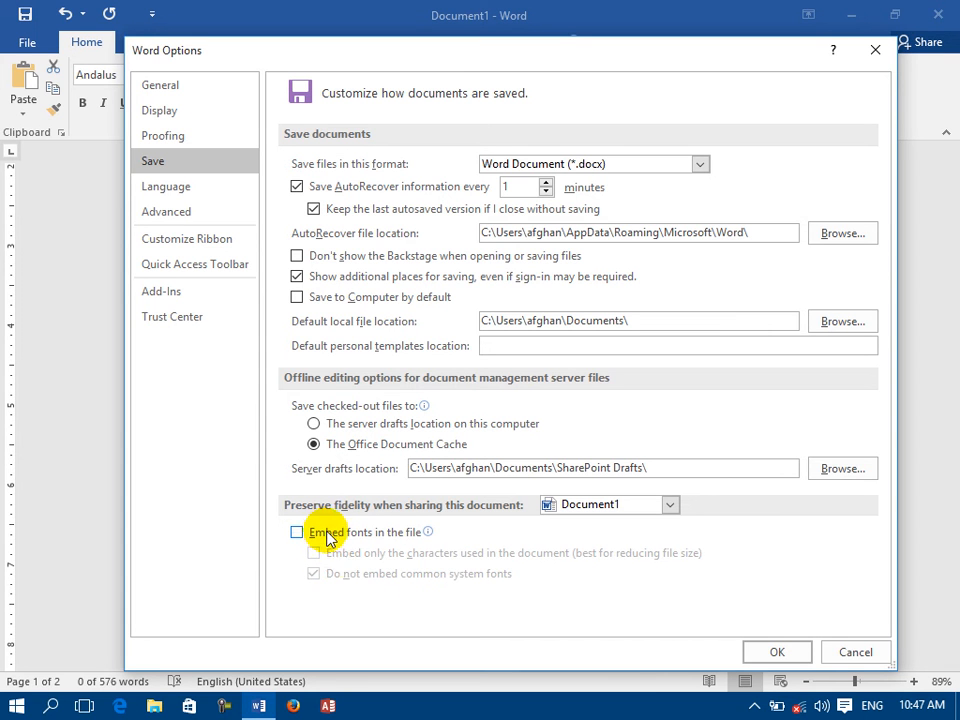
left_click(768, 652)
Remove Persian (Iran) from the editing languages in the Word language options.
left_click(14, 46)
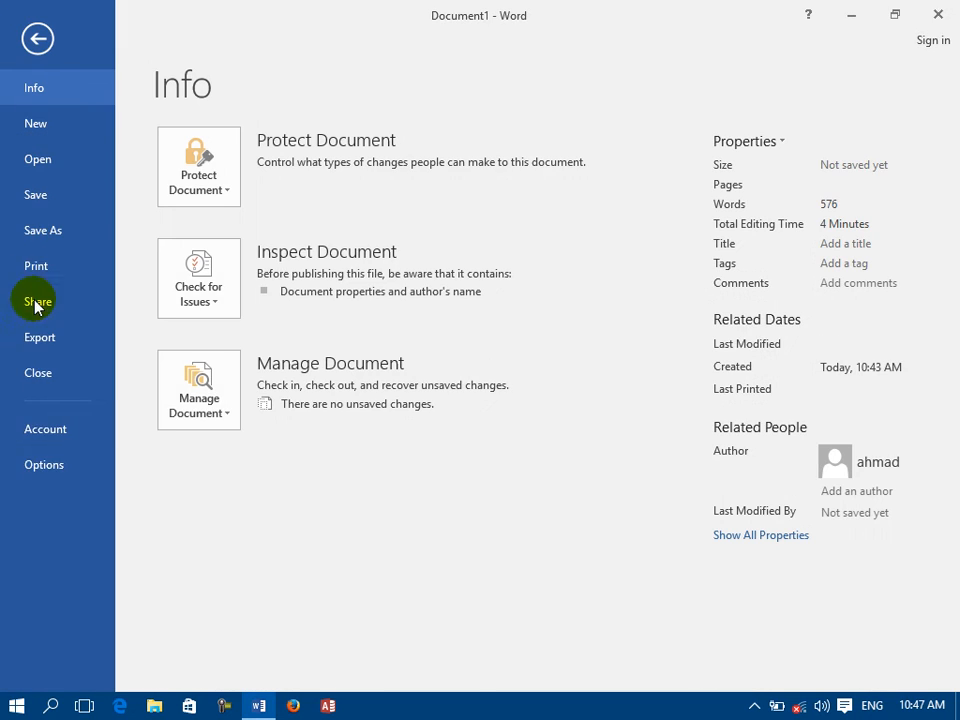
left_click(45, 464)
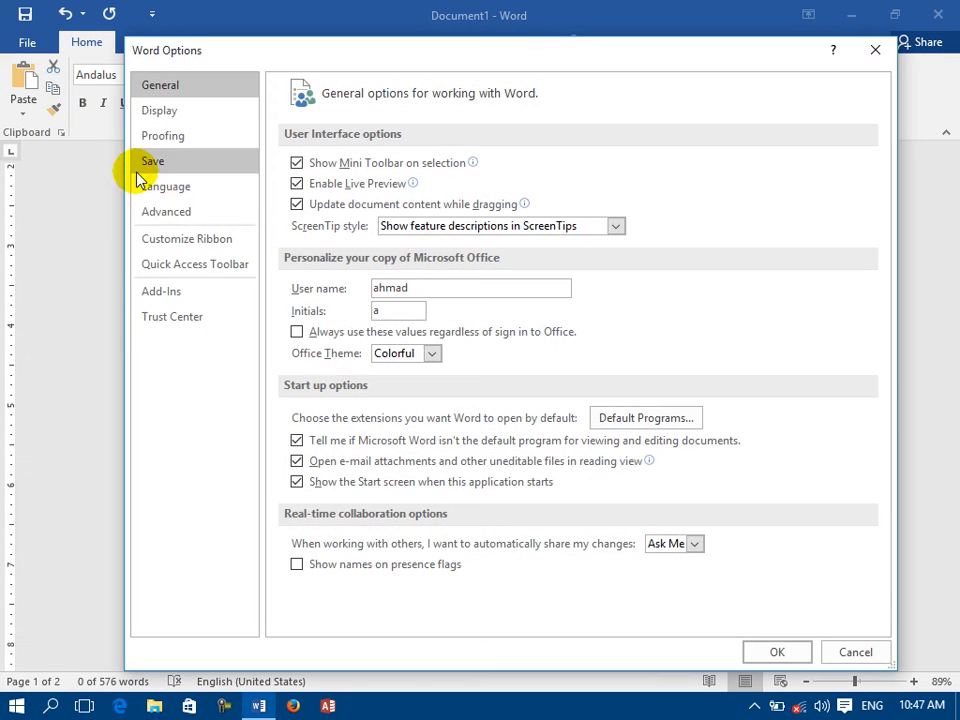
left_click(176, 188)
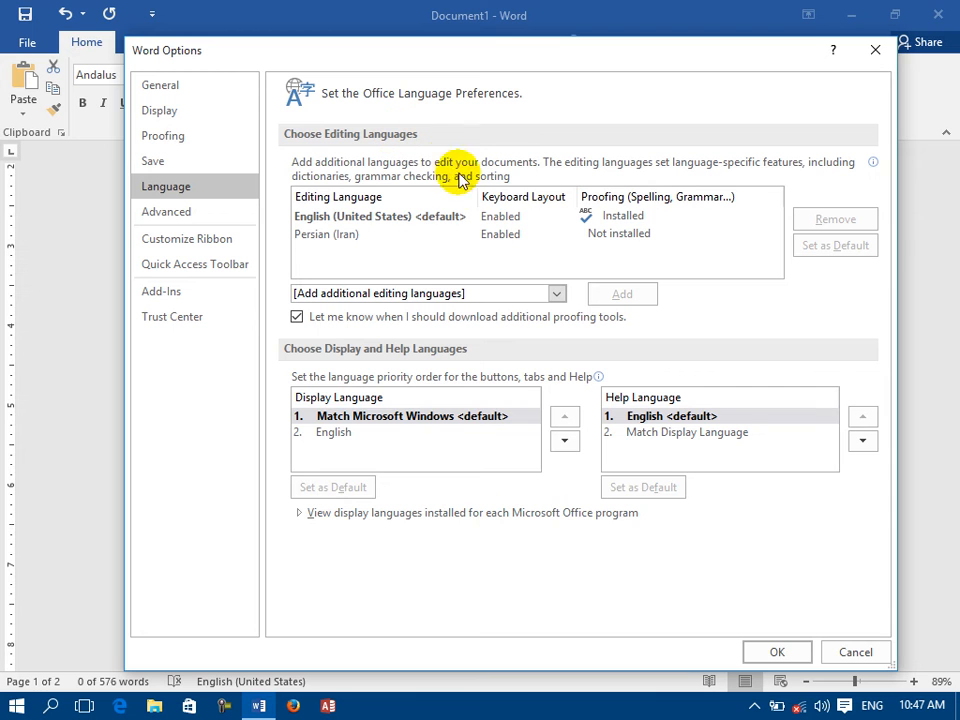
left_click(345, 215)
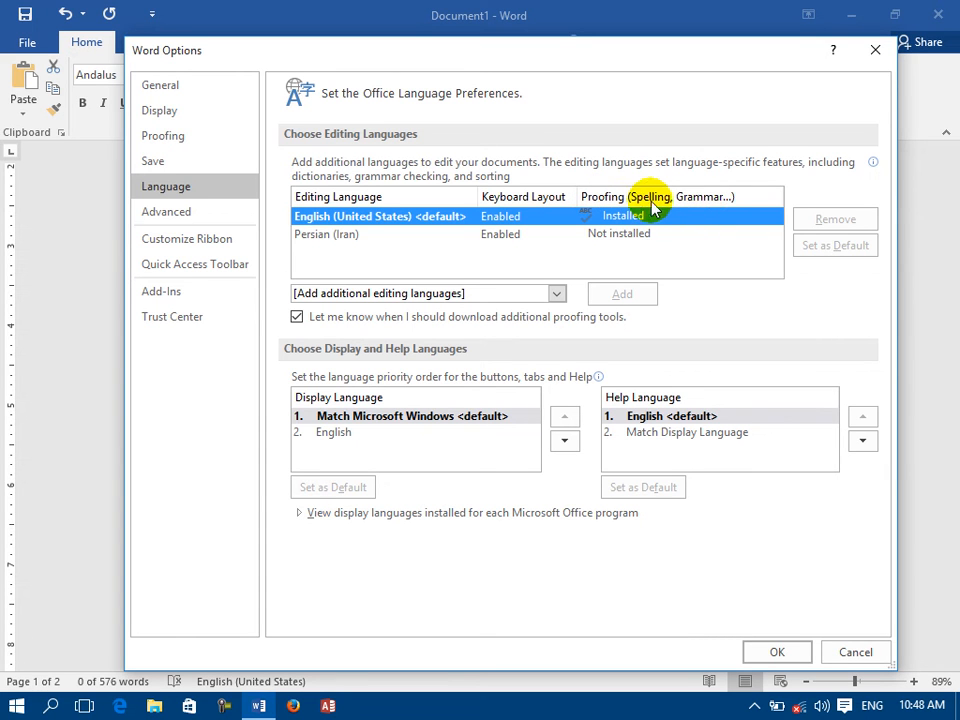
left_click(345, 239)
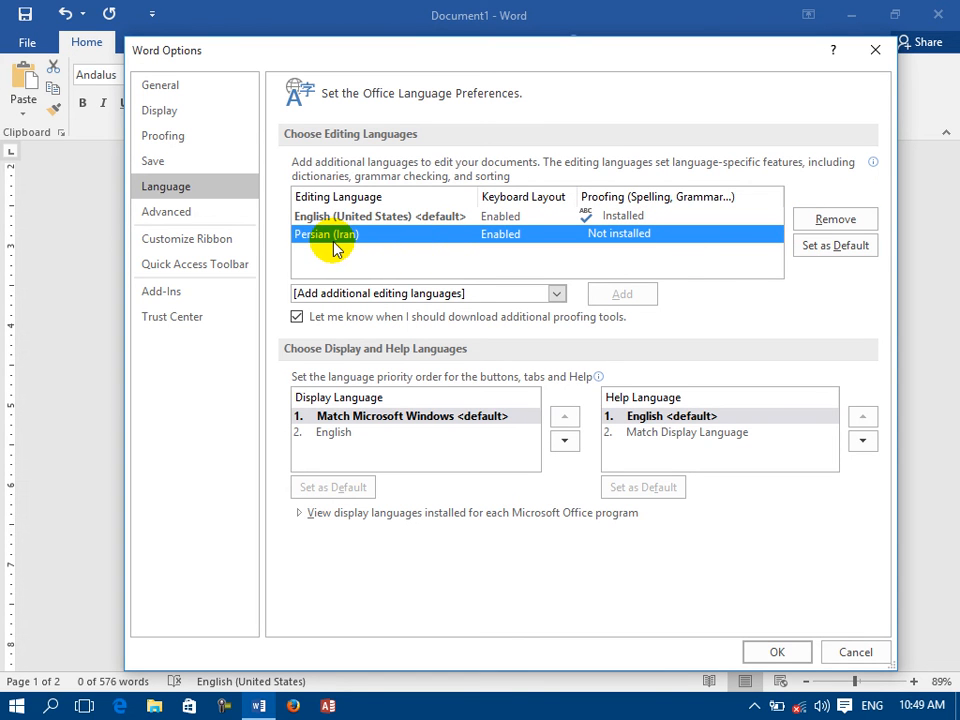
left_click(820, 225)
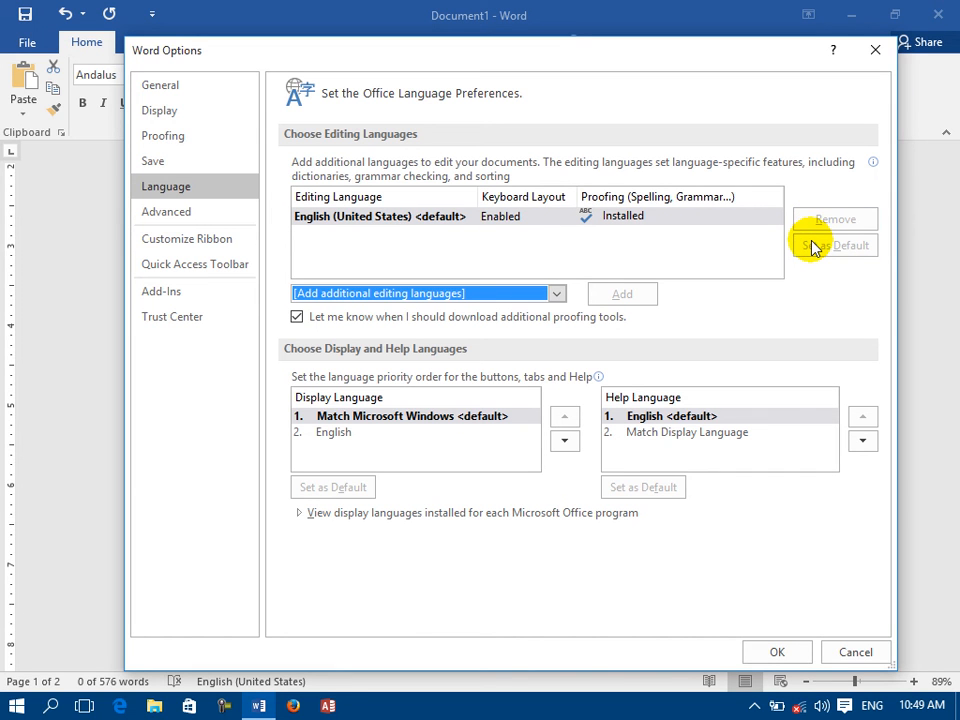
Add Pashto to the list of editing languages.
left_click(556, 294)
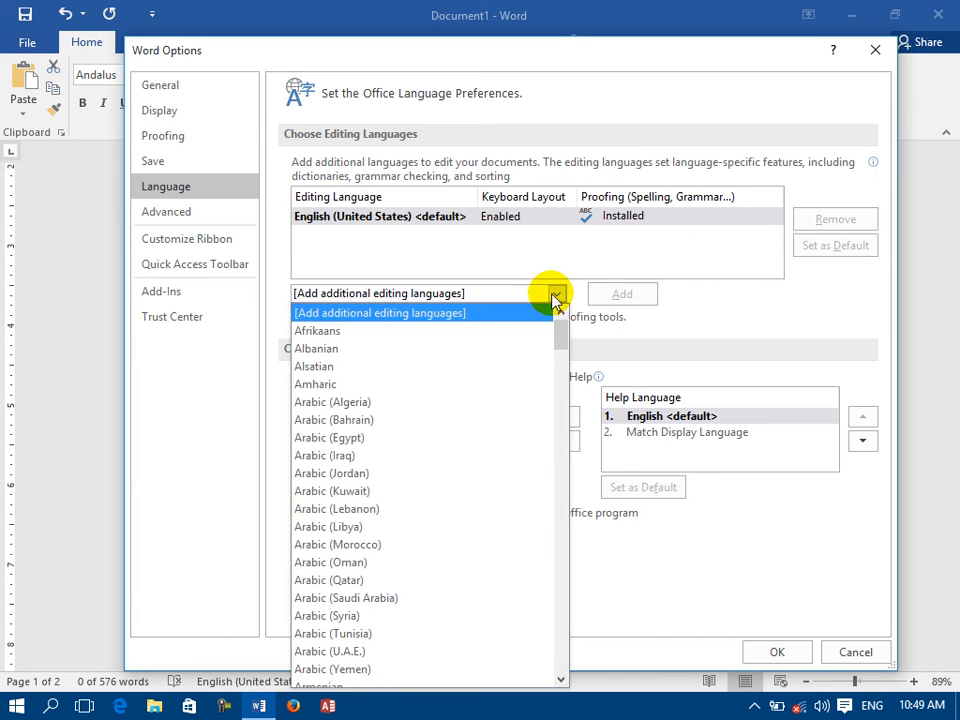
key("p")
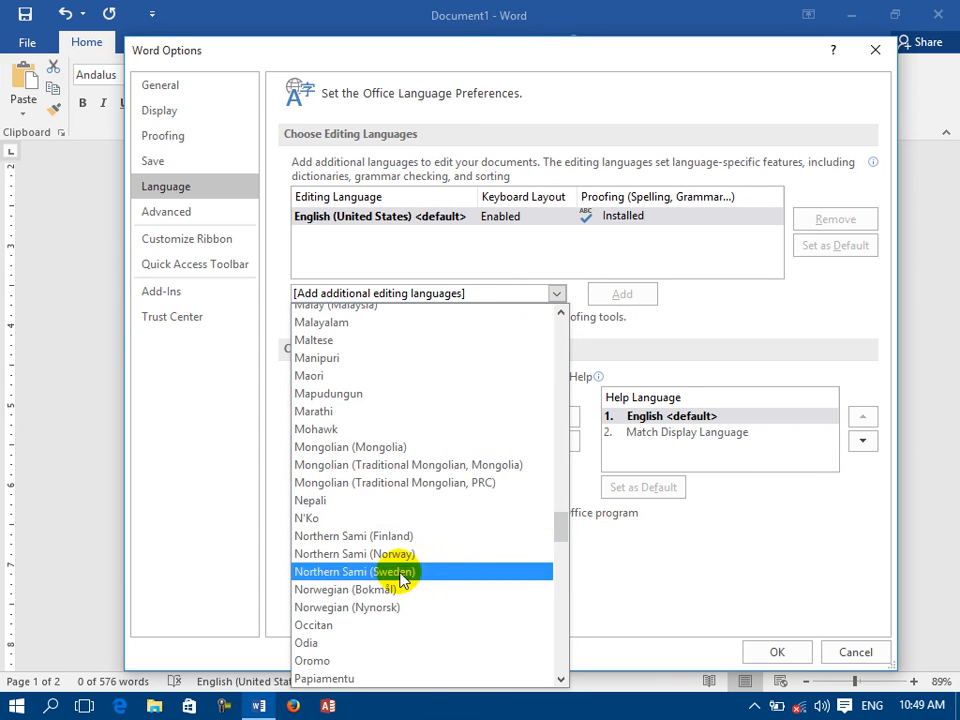
left_click(561, 680)
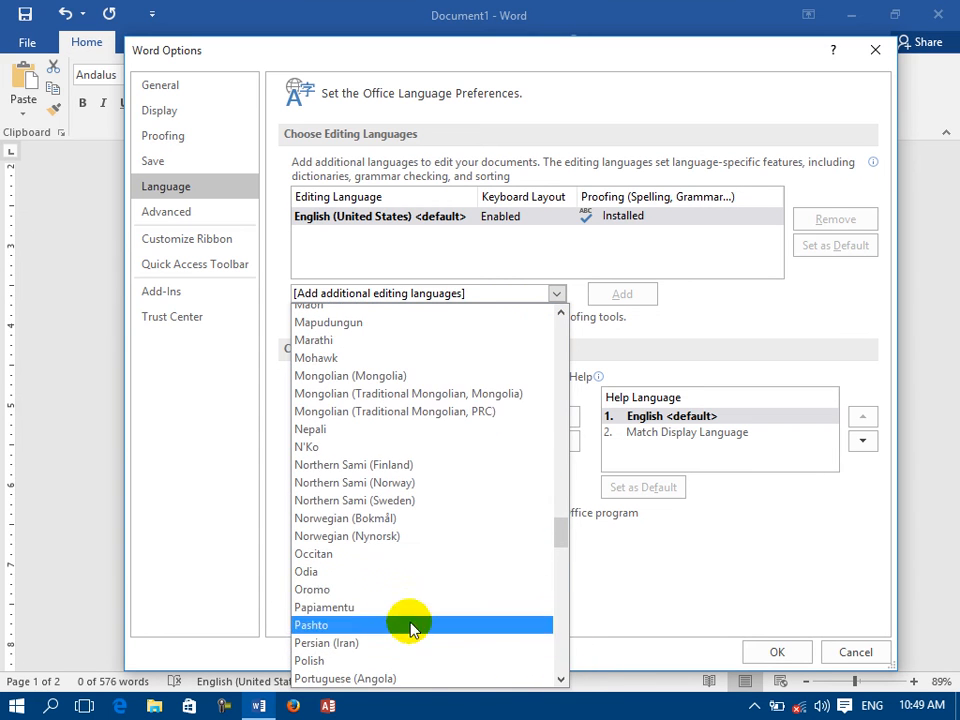
left_click(441, 625)
left_click(622, 295)
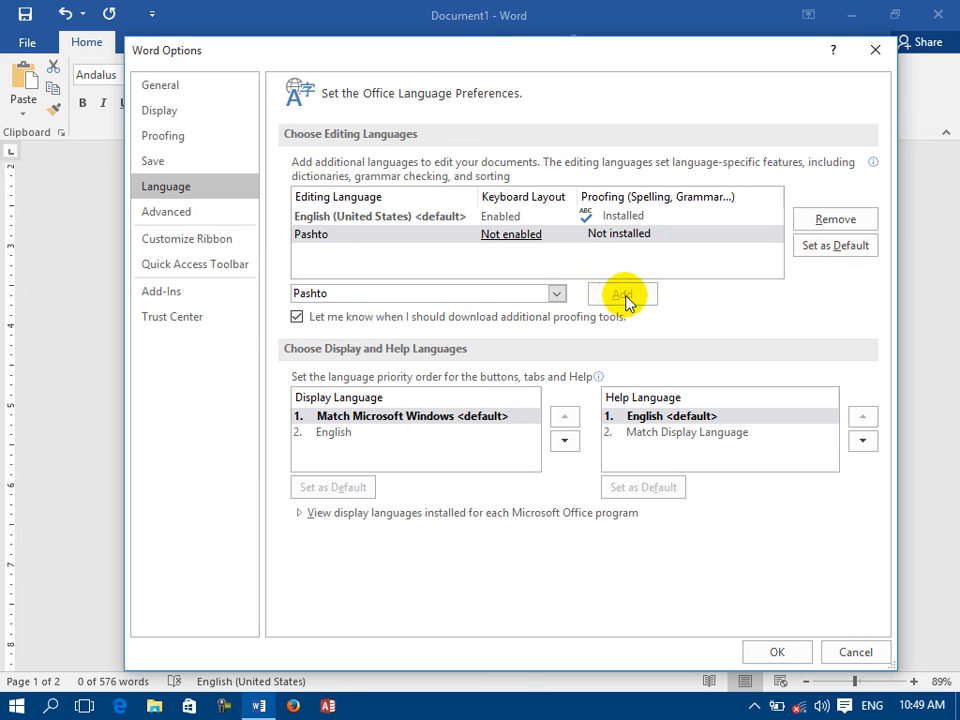
Try to make Pashto the default editing language, decline the change, and view the Windows language preferences for its keyboard layout.
left_click(339, 236)
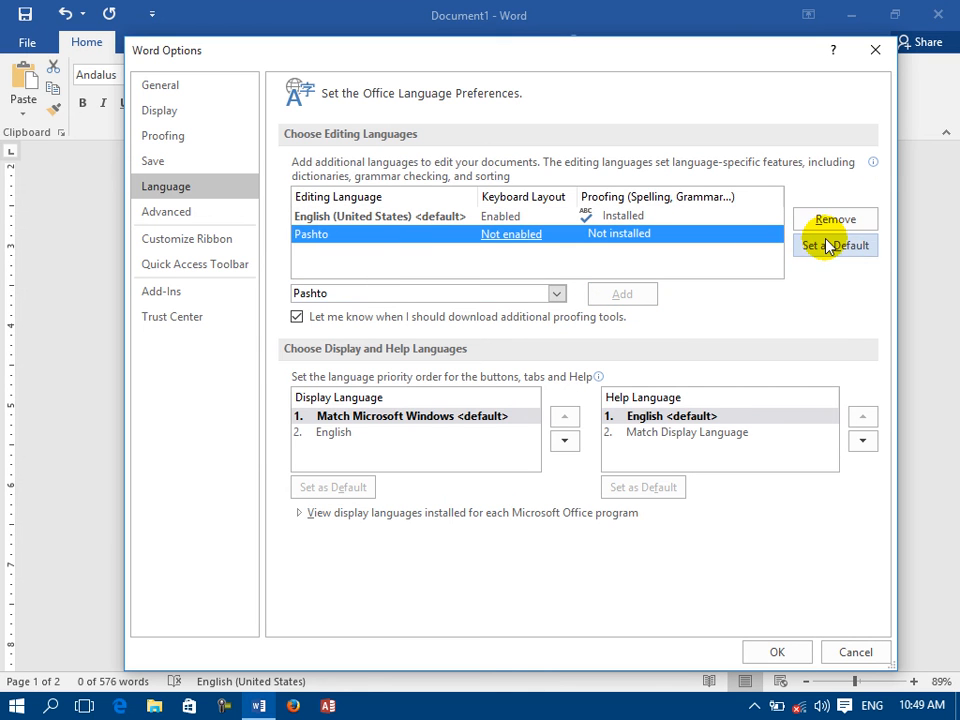
left_click(816, 244)
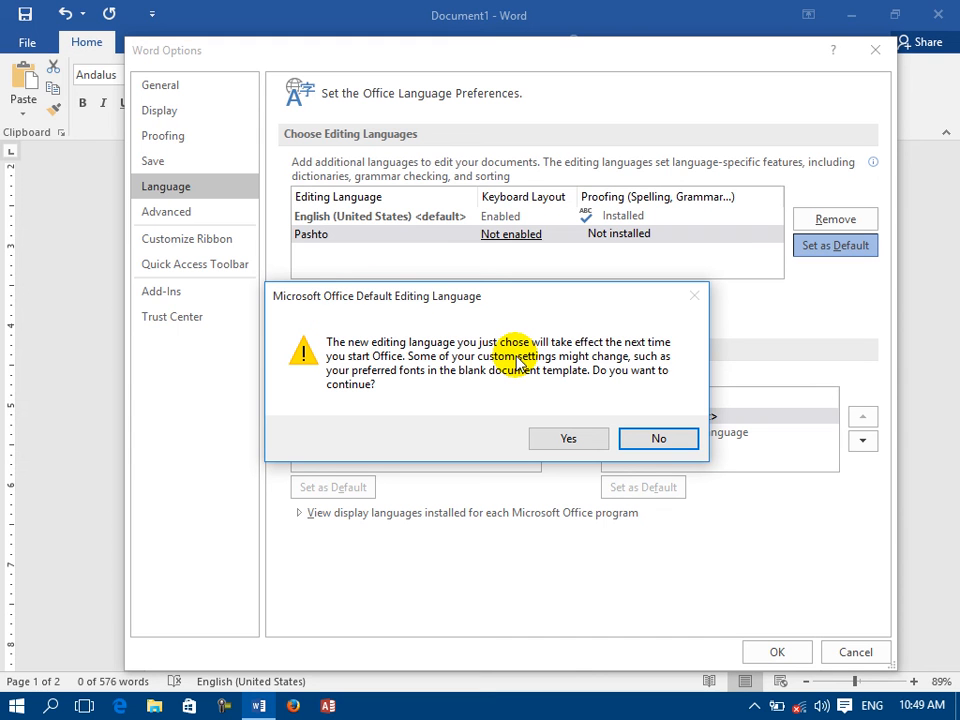
left_click(658, 439)
left_click(512, 236)
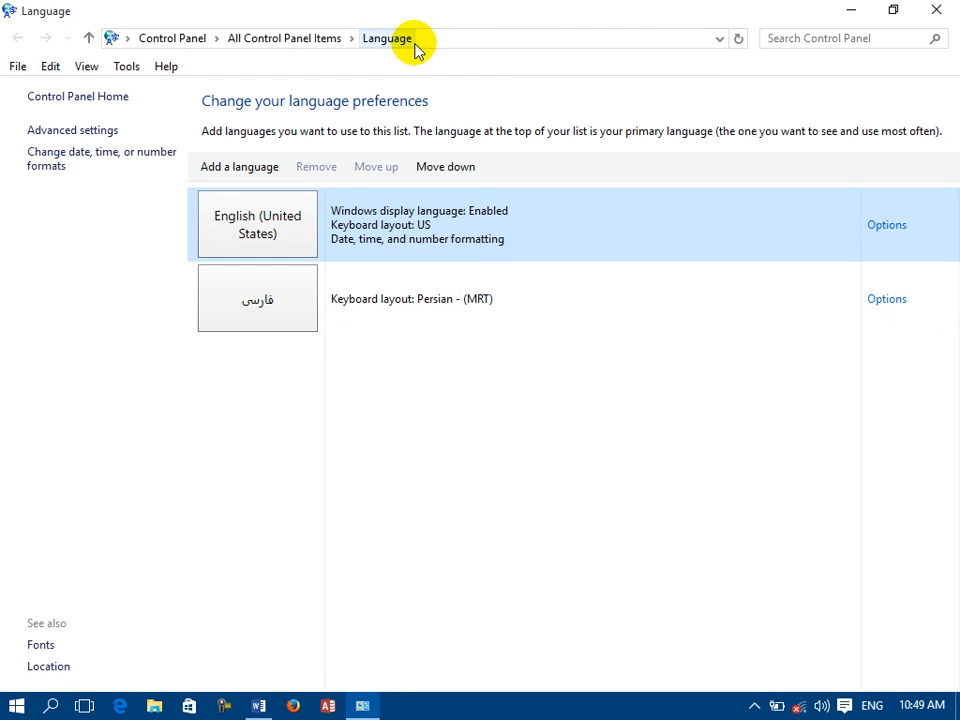
left_click(934, 10)
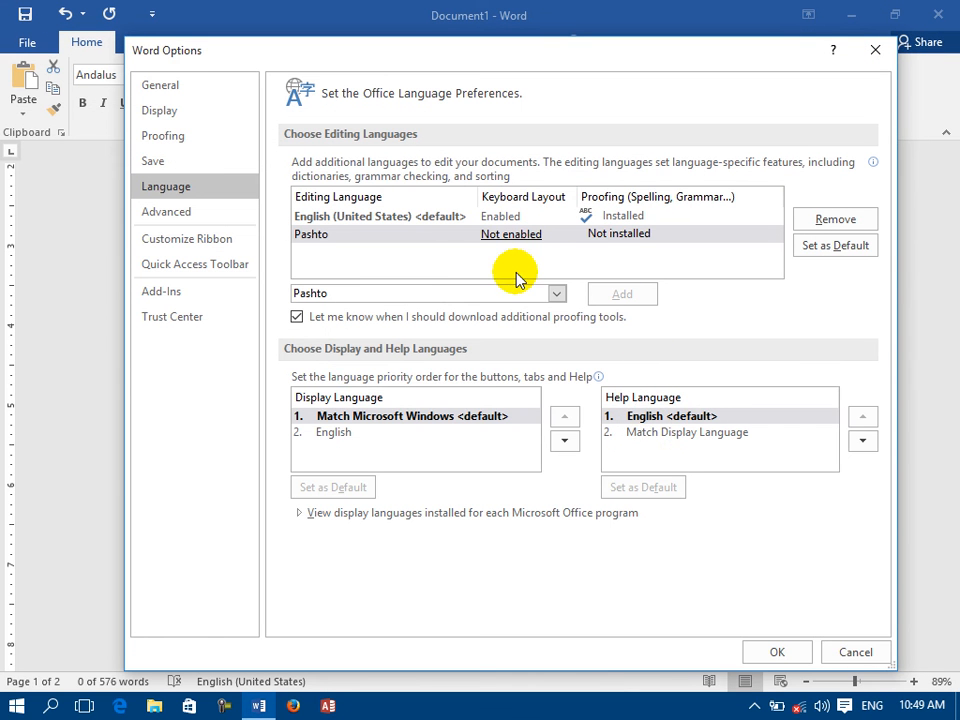
Add Arabic (Iraq) to the list of editing languages.
left_click(381, 293)
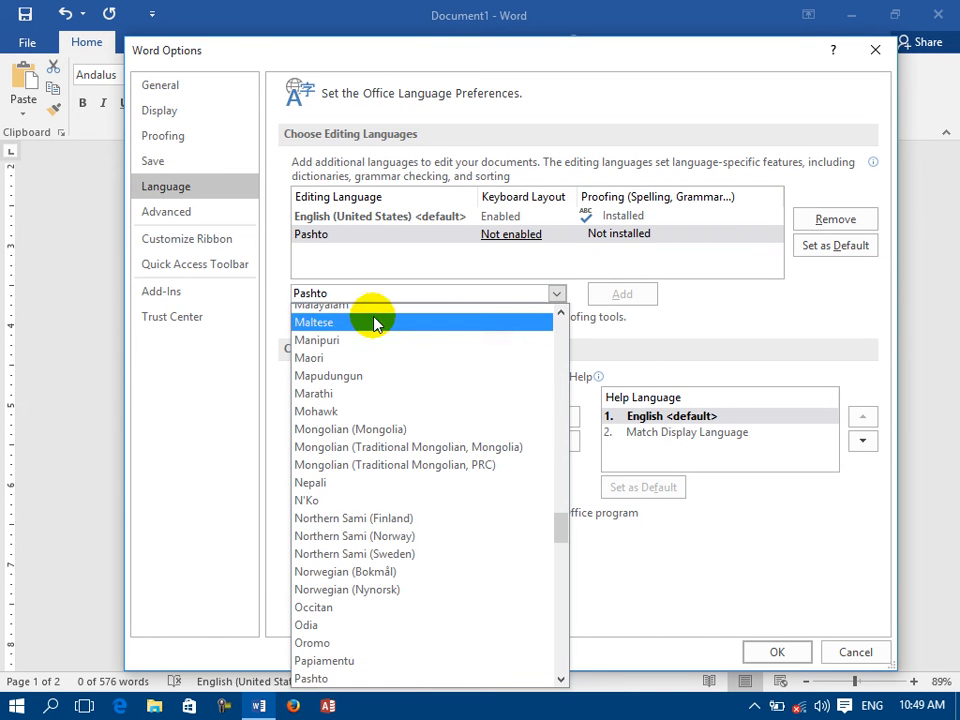
scroll(370, 410, "up", 20)
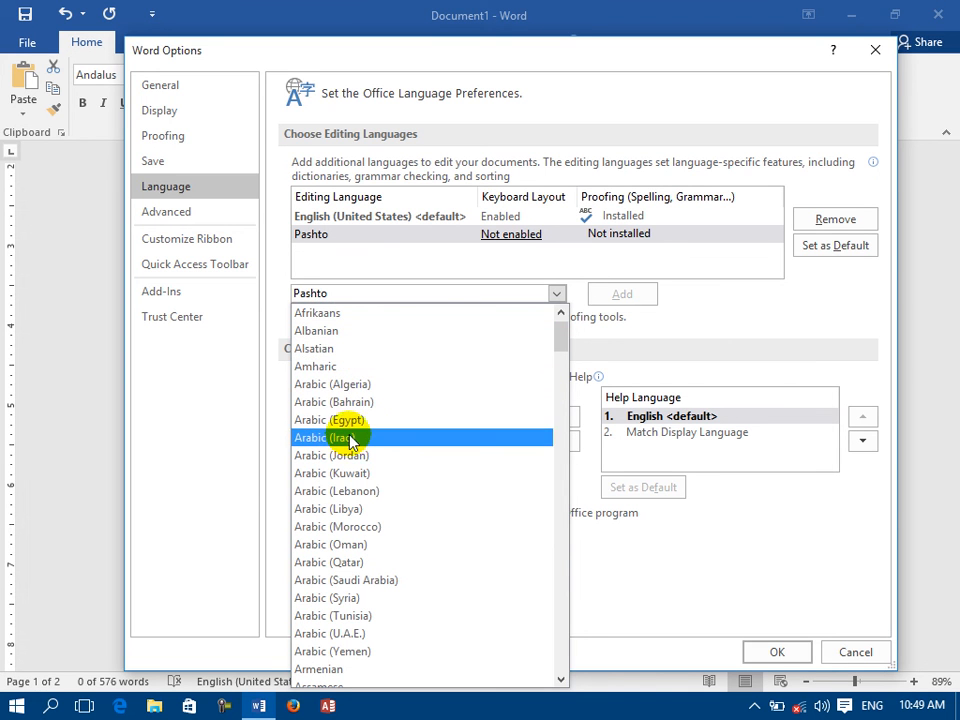
left_click(352, 443)
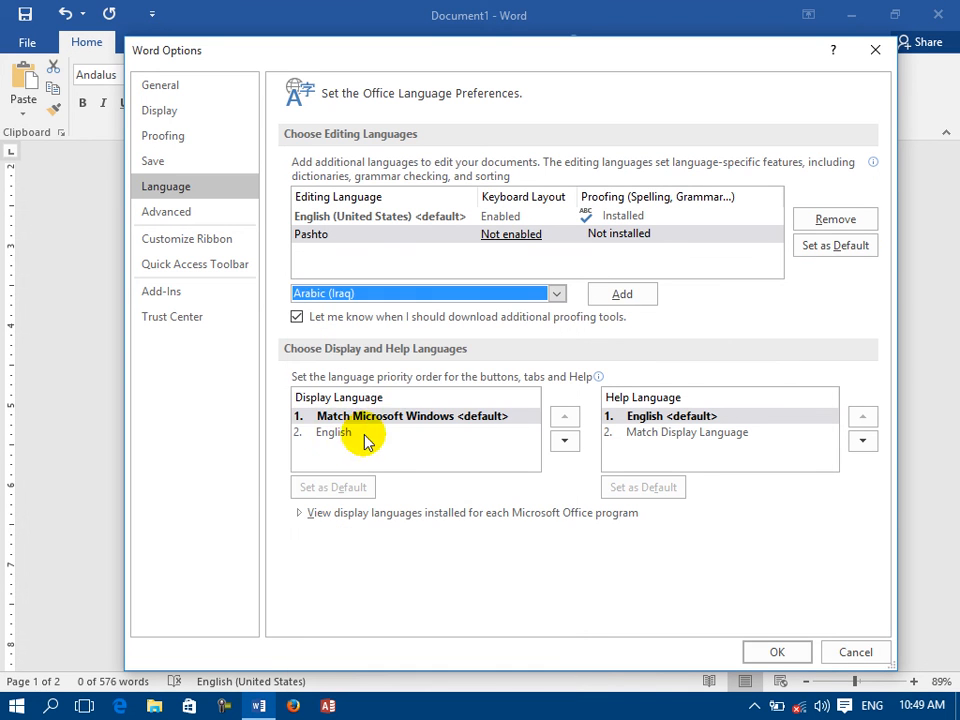
left_click(615, 297)
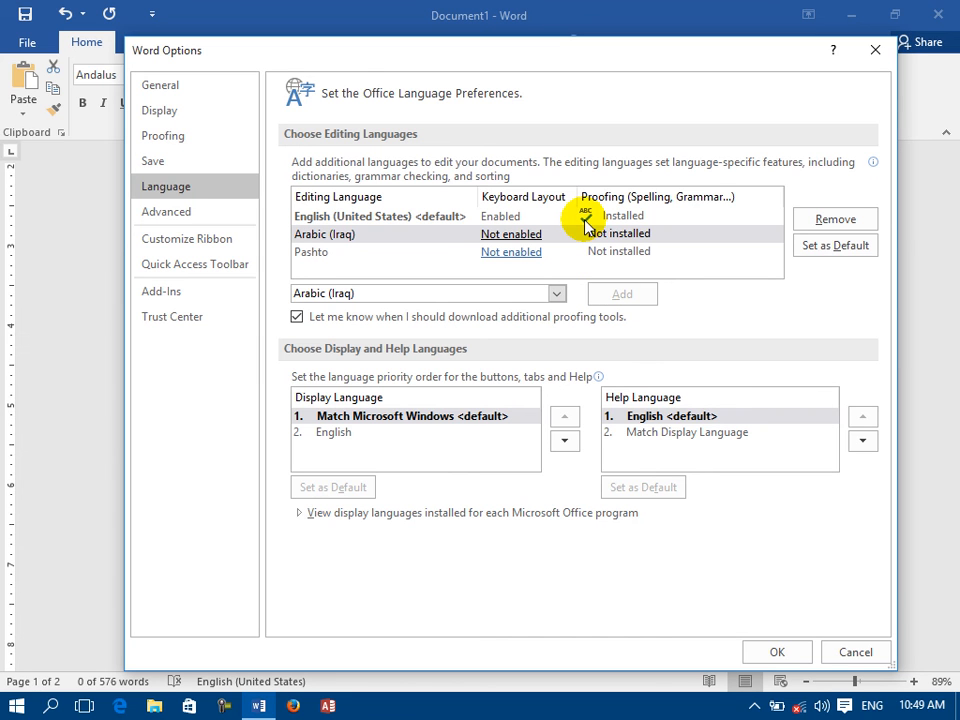
Remove Pashto and Arabic (Iraq) from the editing languages, apply the language preferences, and return to the document.
left_click(340, 254)
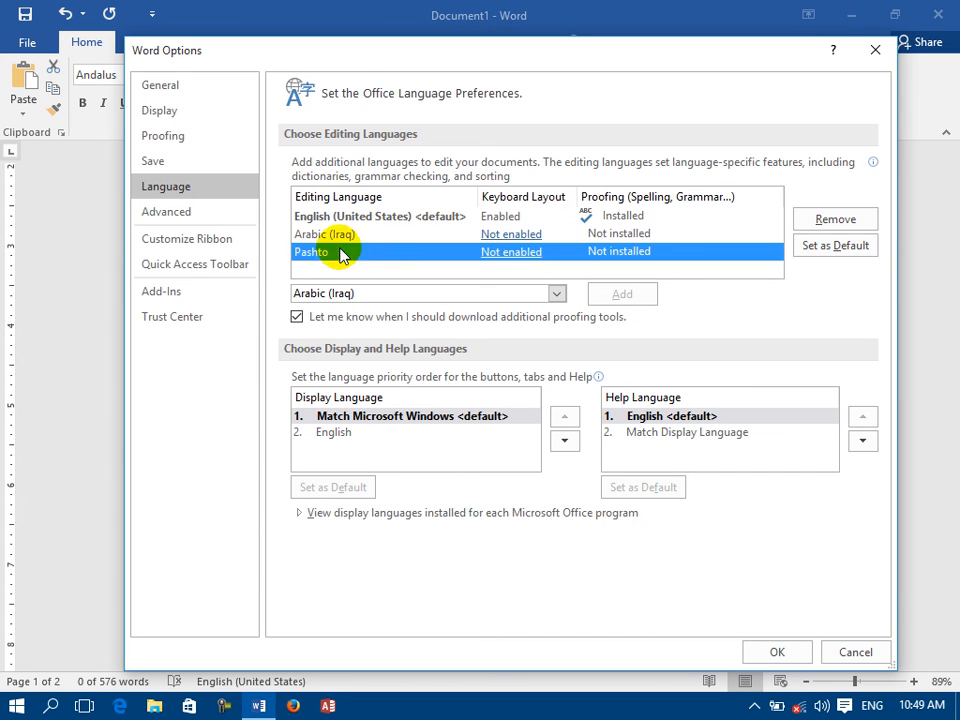
left_click(816, 224)
left_click(820, 228)
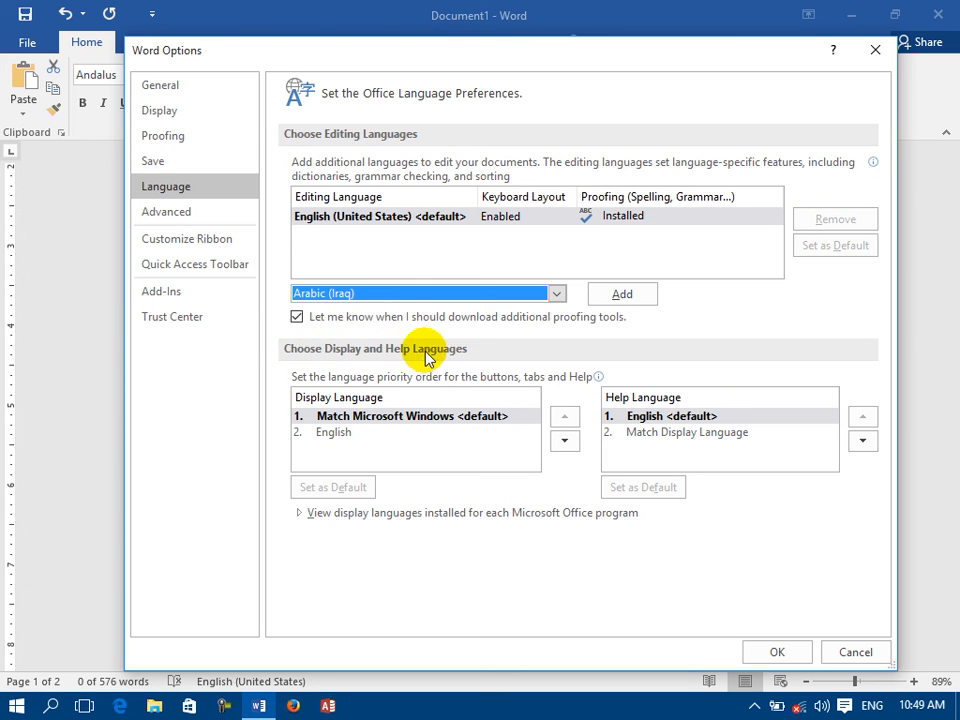
left_click(806, 650)
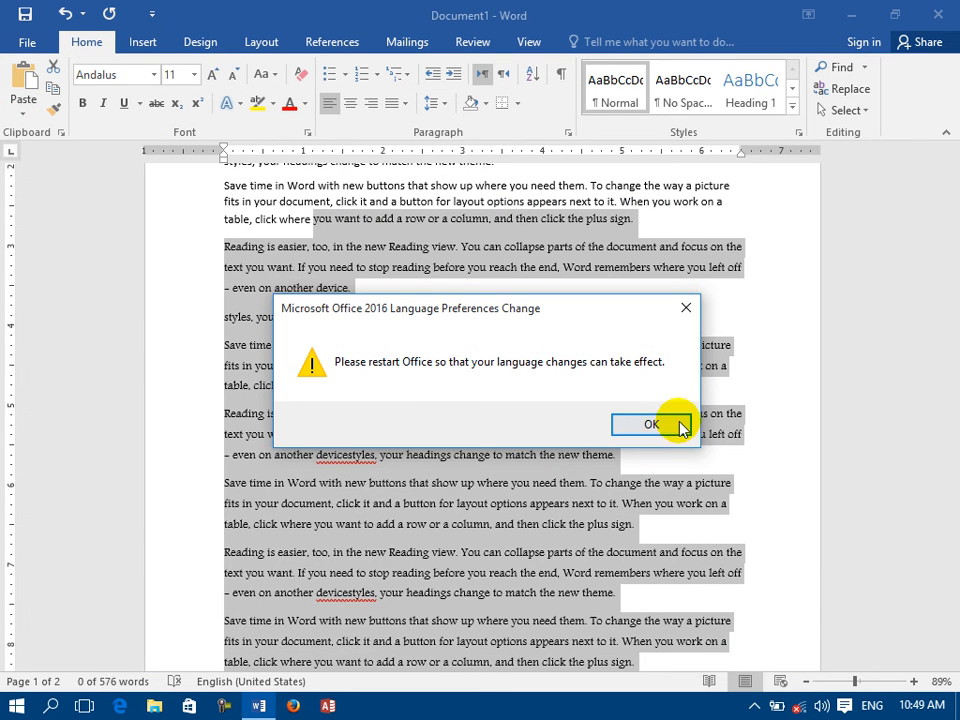
left_click(686, 305)
left_click(456, 267)
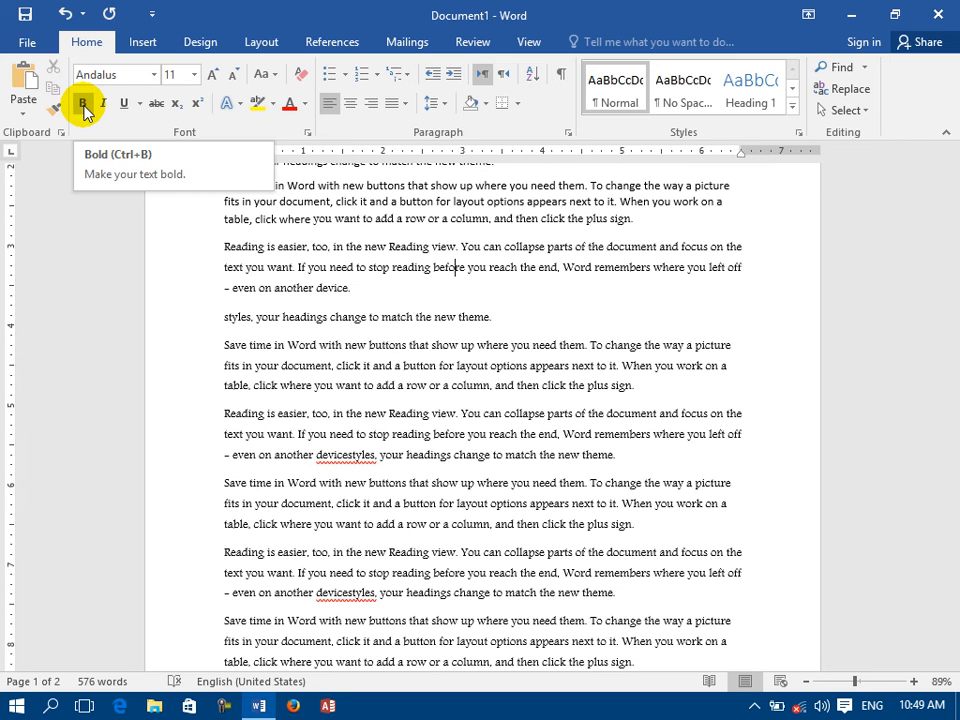
Review the display language choices in the language options and set Match Display Language as the default help language.
left_click(27, 44)
left_click(44, 466)
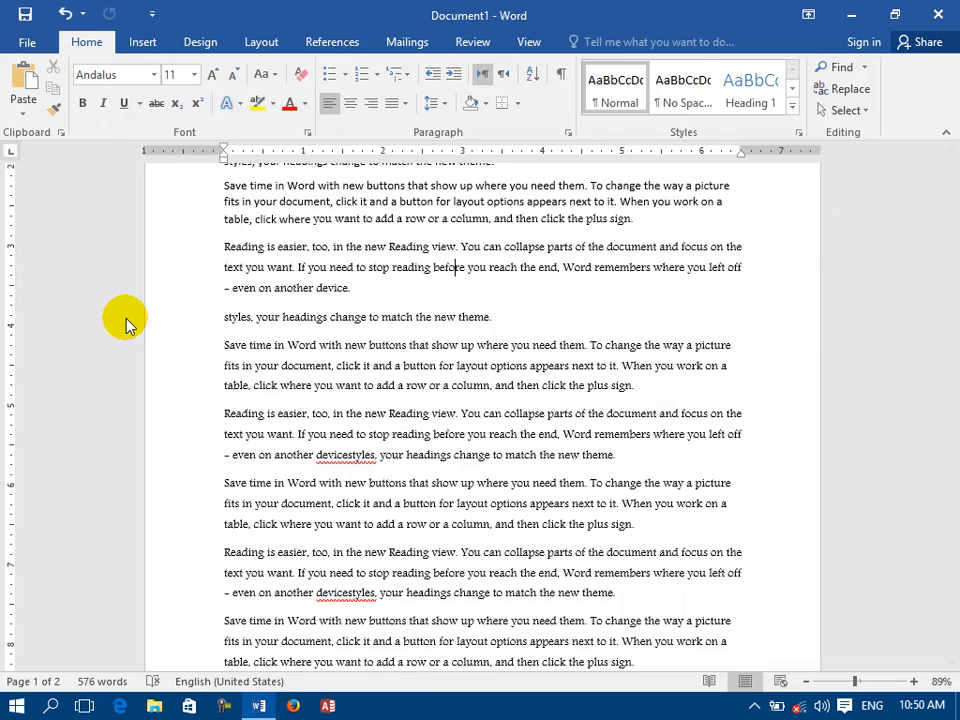
left_click(174, 190)
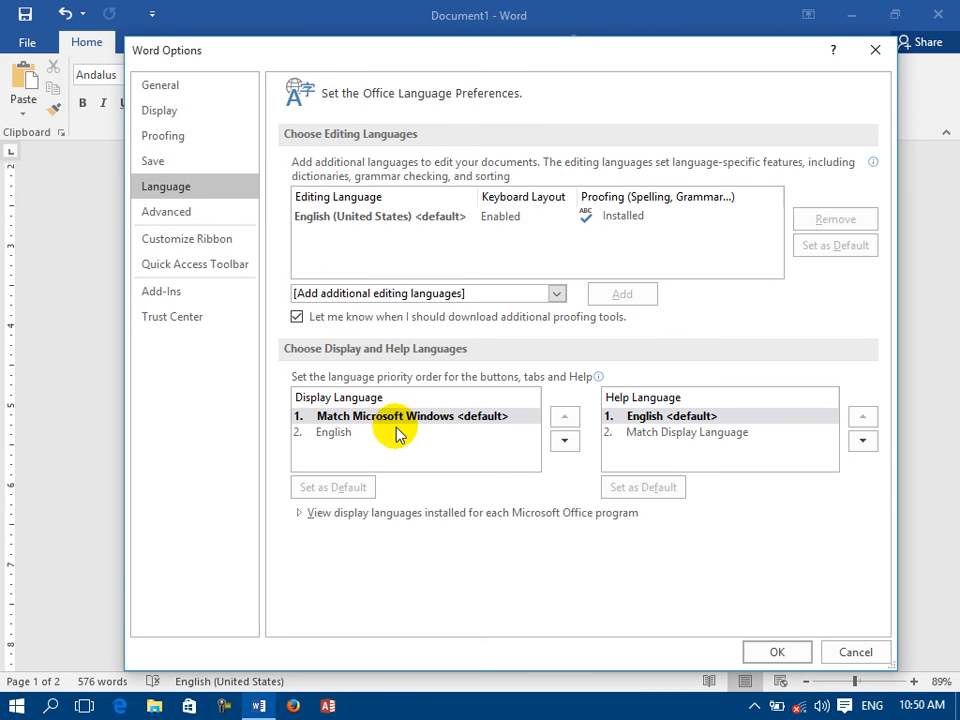
left_click(338, 433)
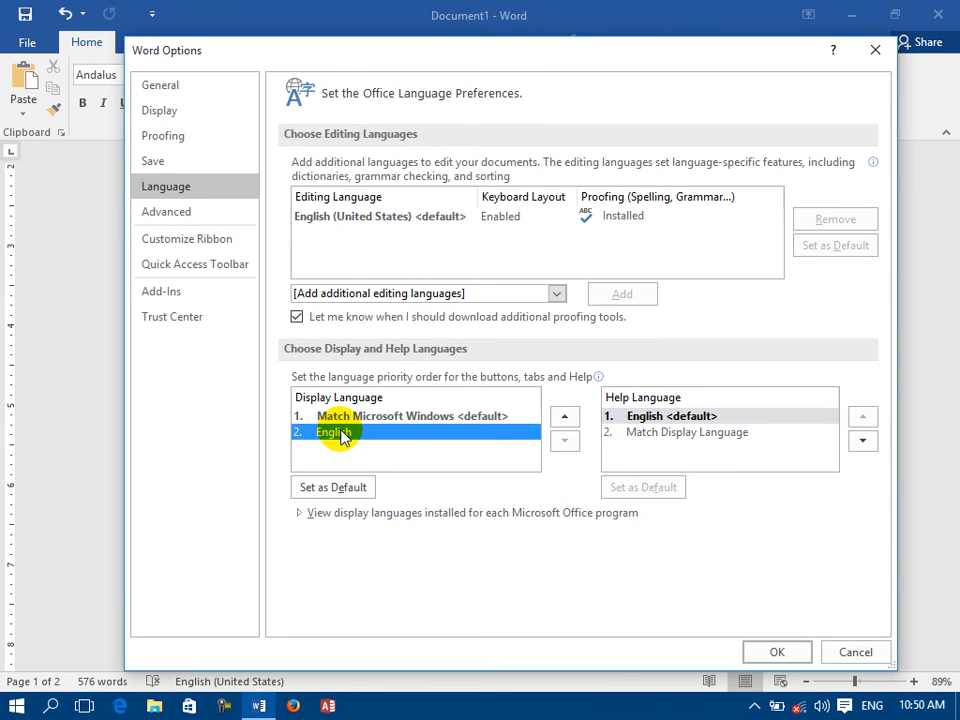
left_click(340, 418)
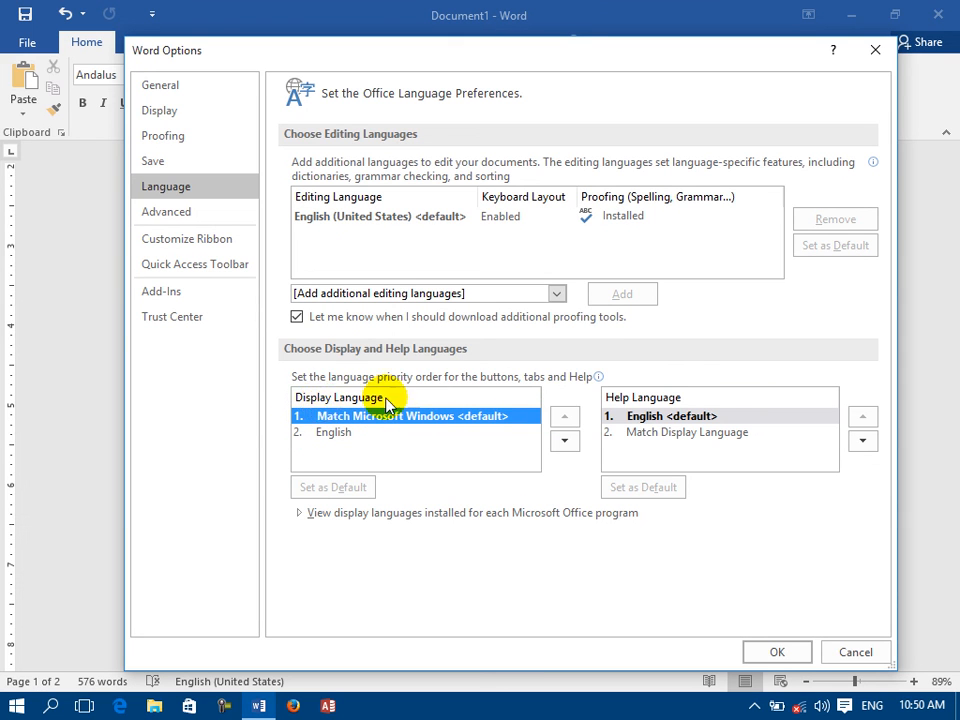
left_click(685, 434)
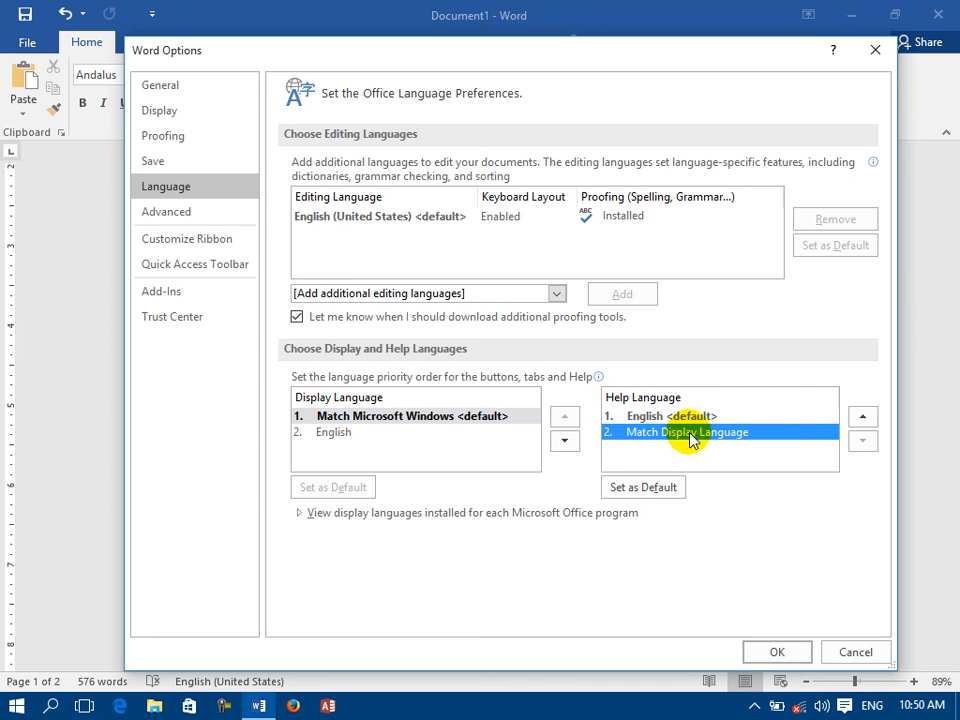
left_click(641, 488)
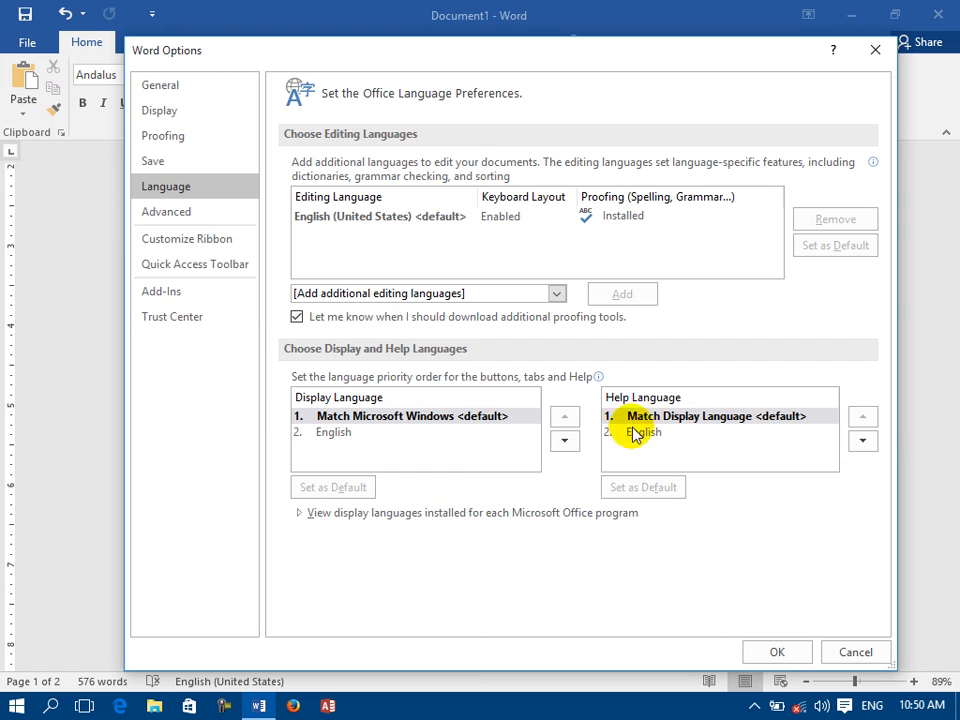
Apply the language preferences and restart Word with a blank document, discarding the unsaved changes to the open one.
left_click(779, 652)
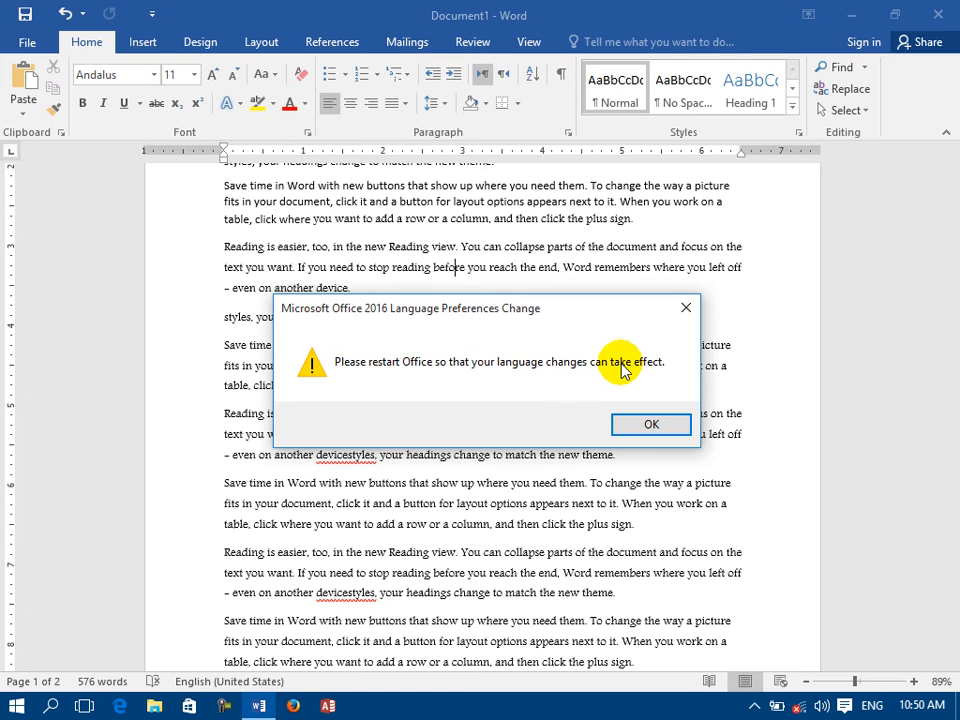
left_click(648, 426)
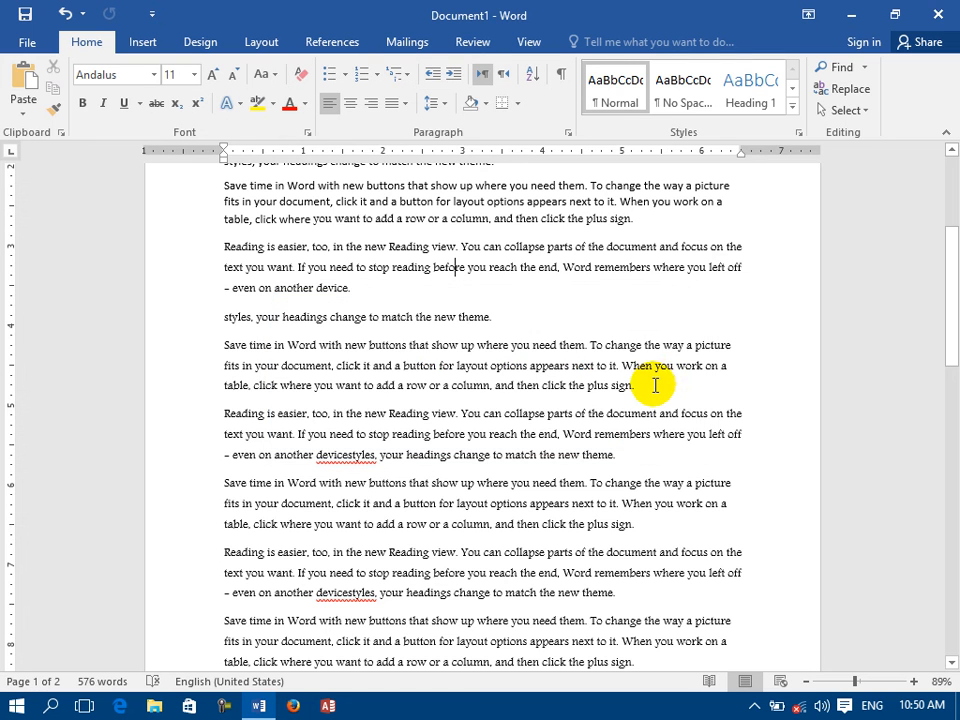
left_click(938, 14)
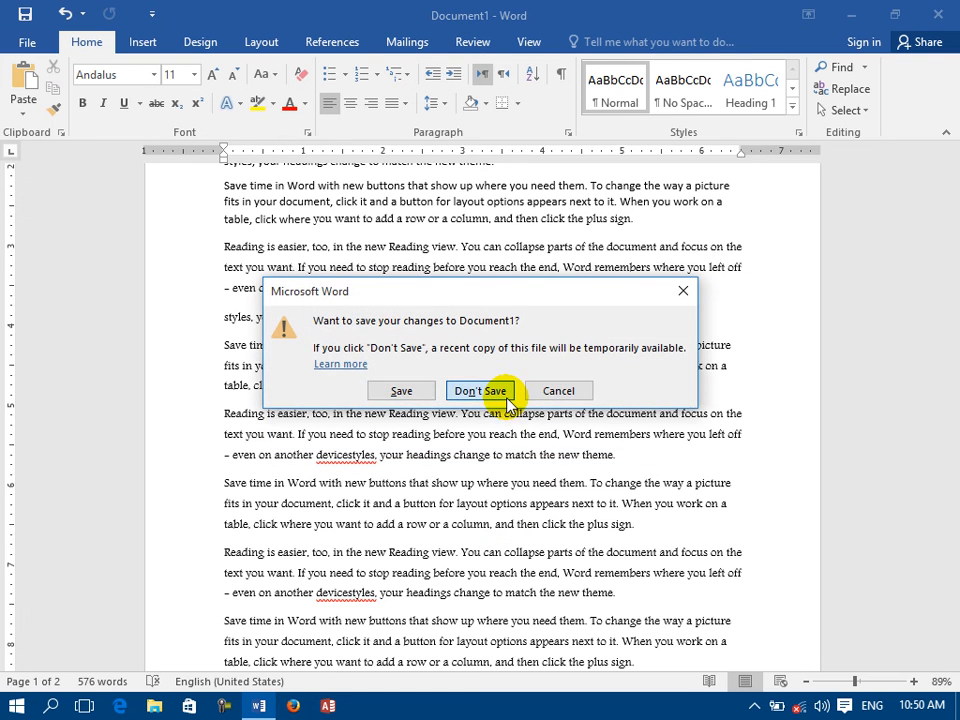
left_click(455, 391)
left_click(263, 712)
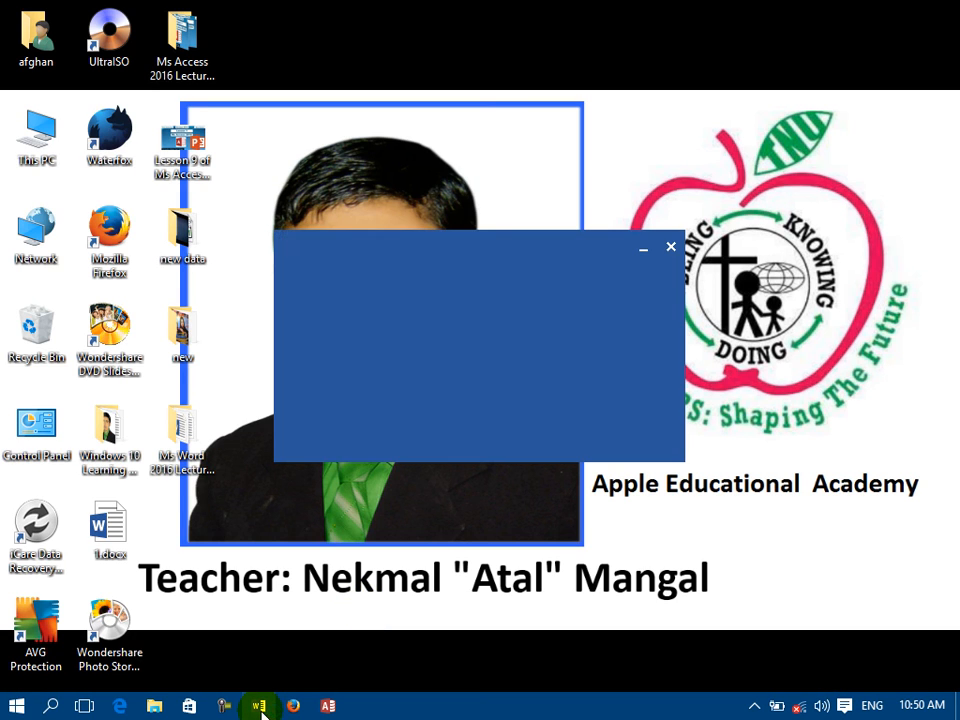
left_click(444, 268)
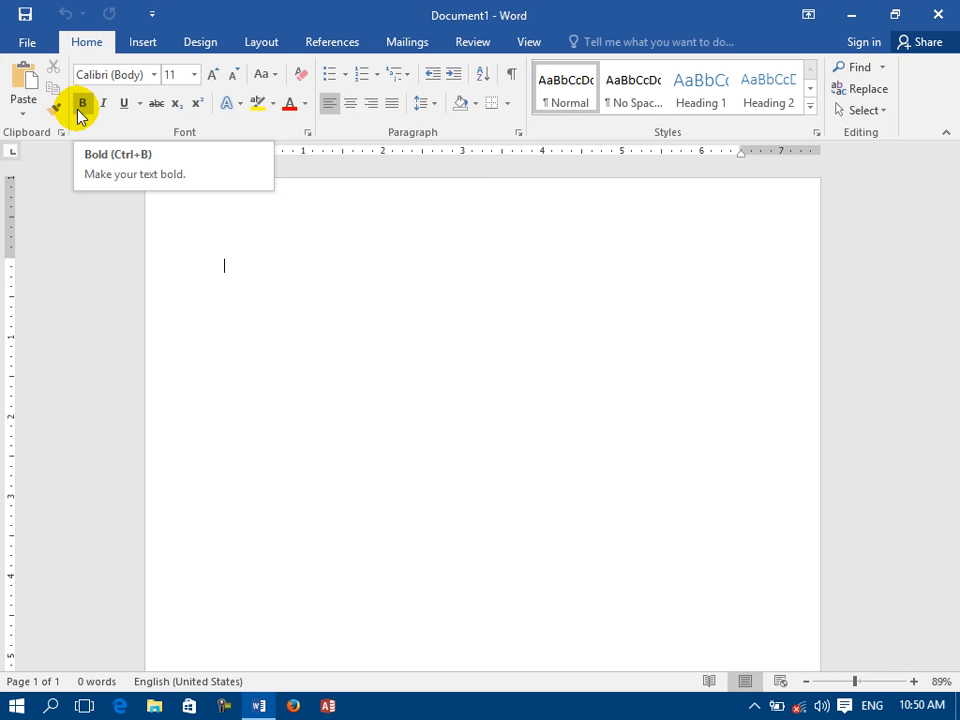
In the language options, move English above Match Display Language in the help language order to make it the default.
left_click(20, 44)
left_click(26, 476)
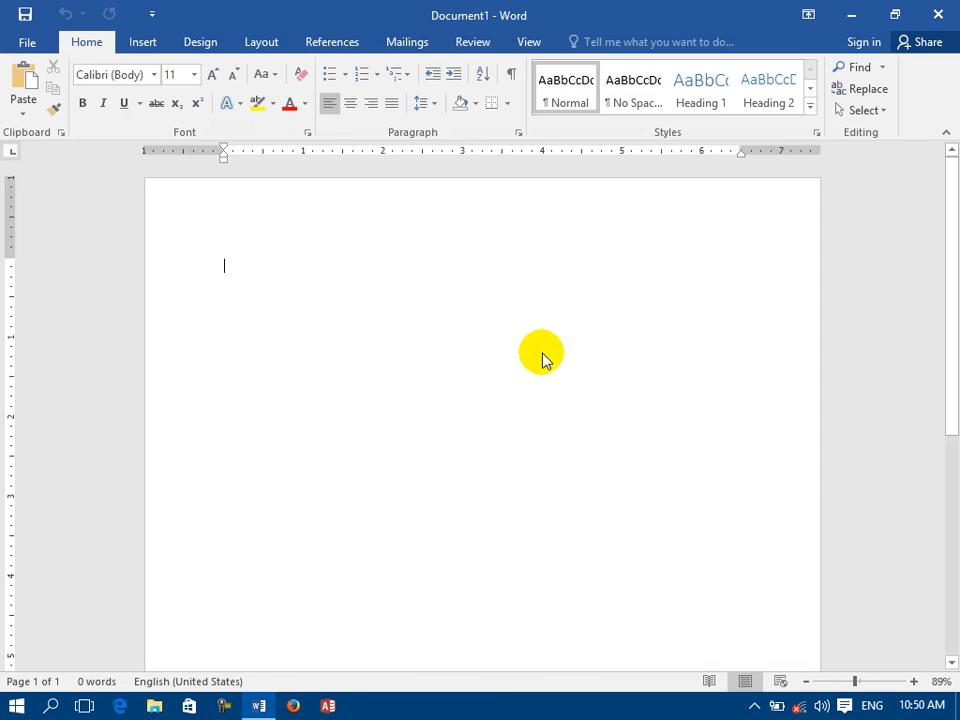
left_click(165, 186)
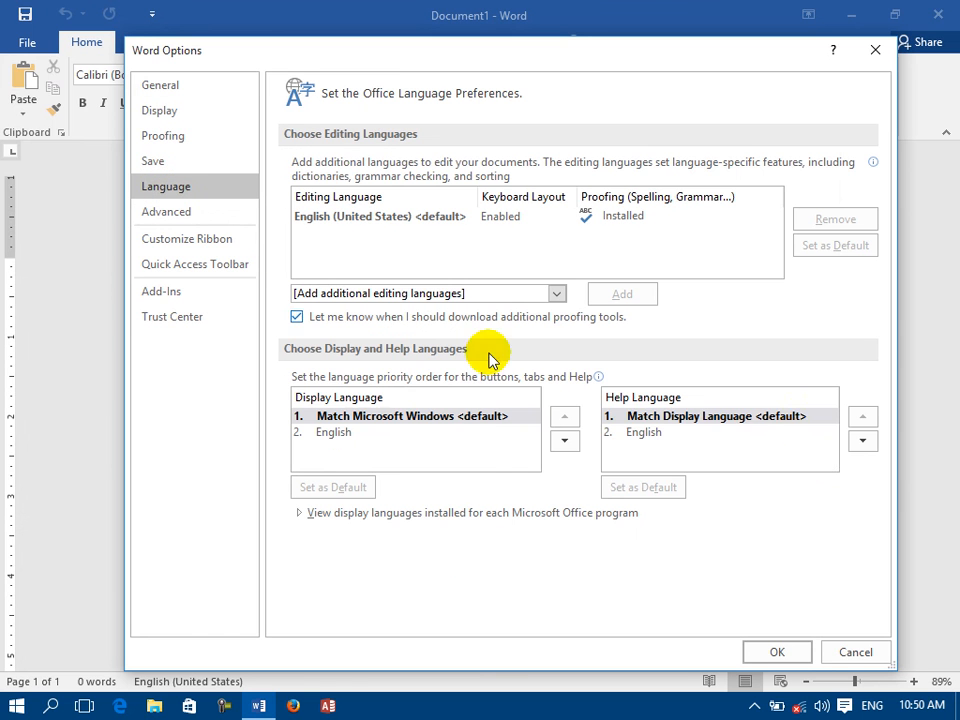
left_click(646, 420)
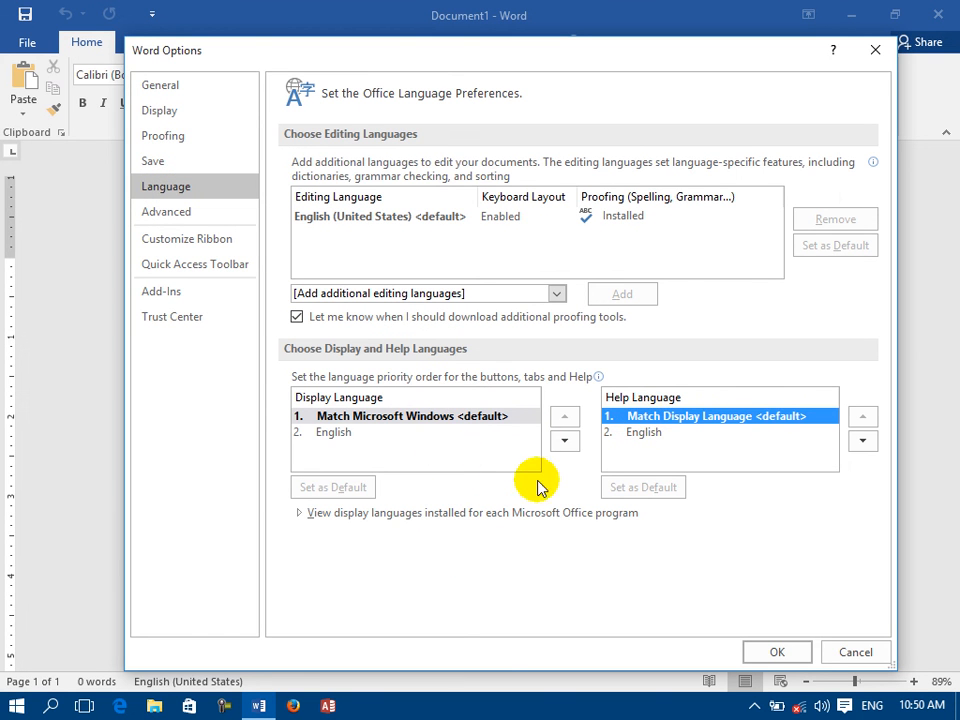
left_click(562, 440)
left_click(565, 420)
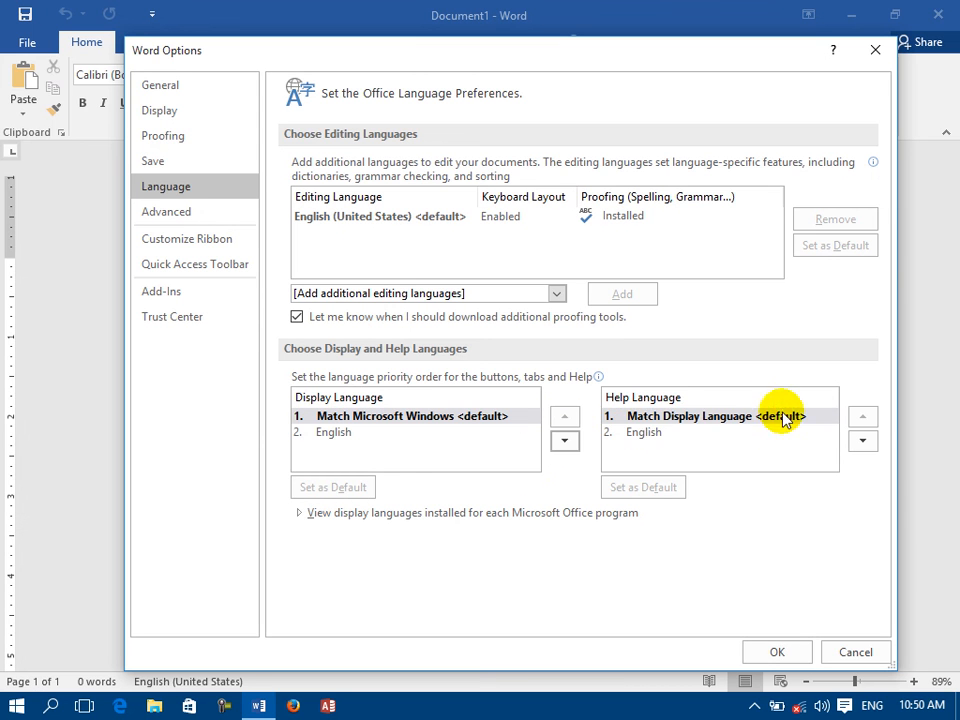
left_click(763, 424)
left_click(866, 446)
left_click(672, 418)
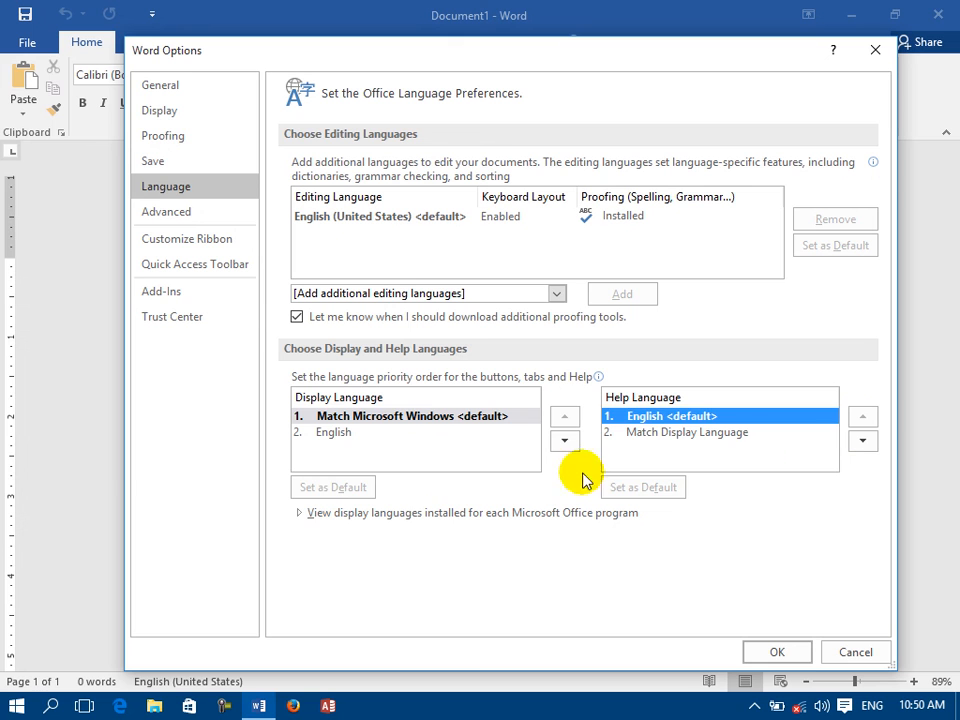
Examine the display languages installed for each Microsoft Office program, from Access through Word, in the language options.
left_click(303, 514)
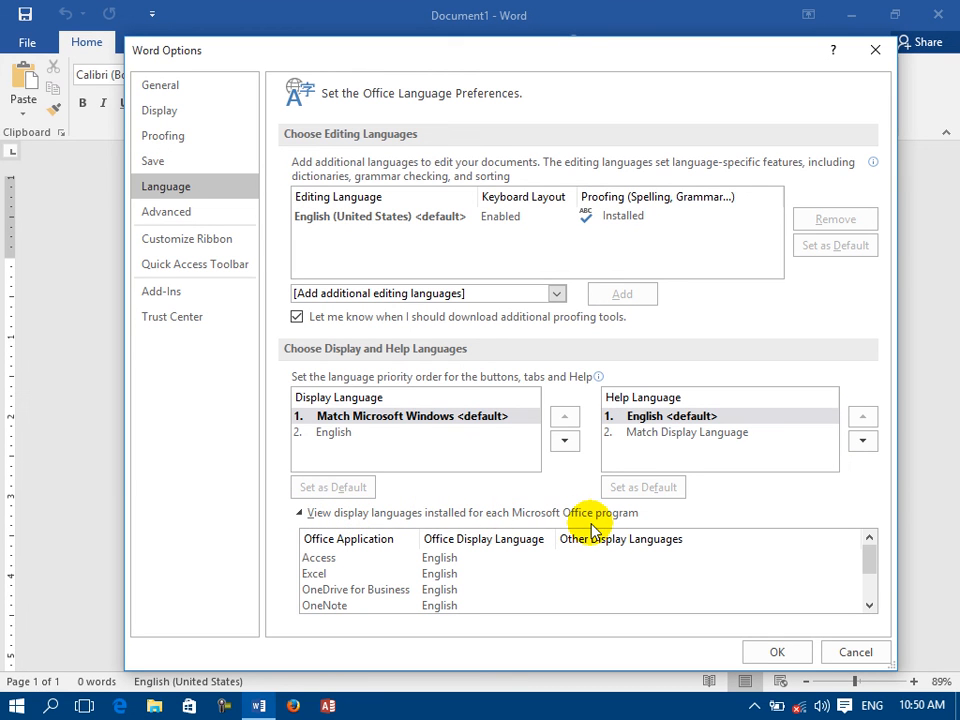
left_click(333, 562)
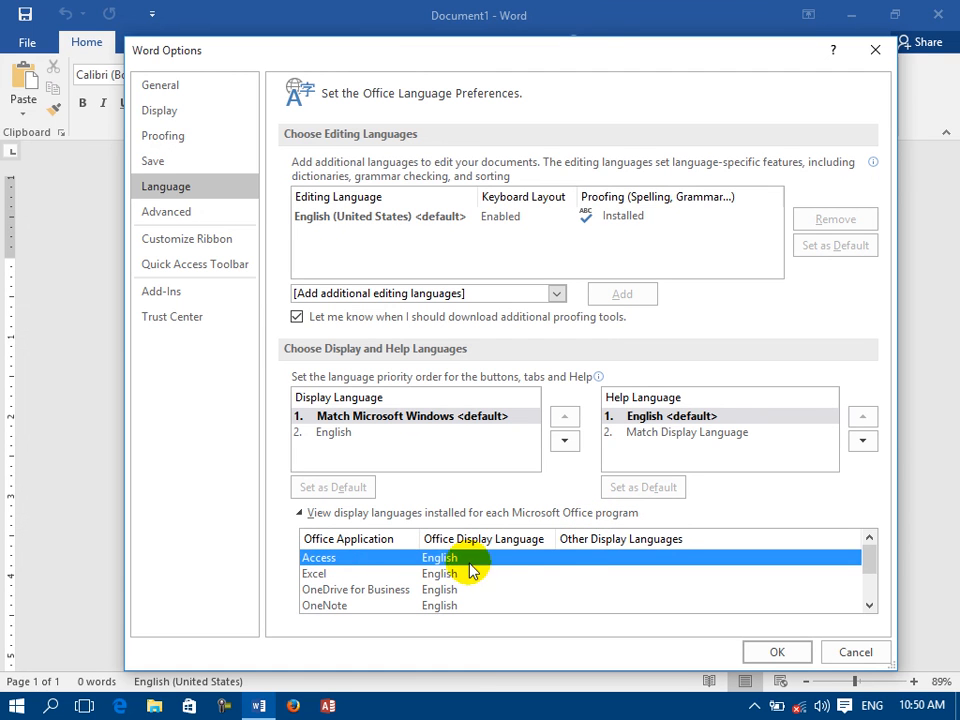
scroll(575, 563, "down", 2)
scroll(572, 563, "up", 2)
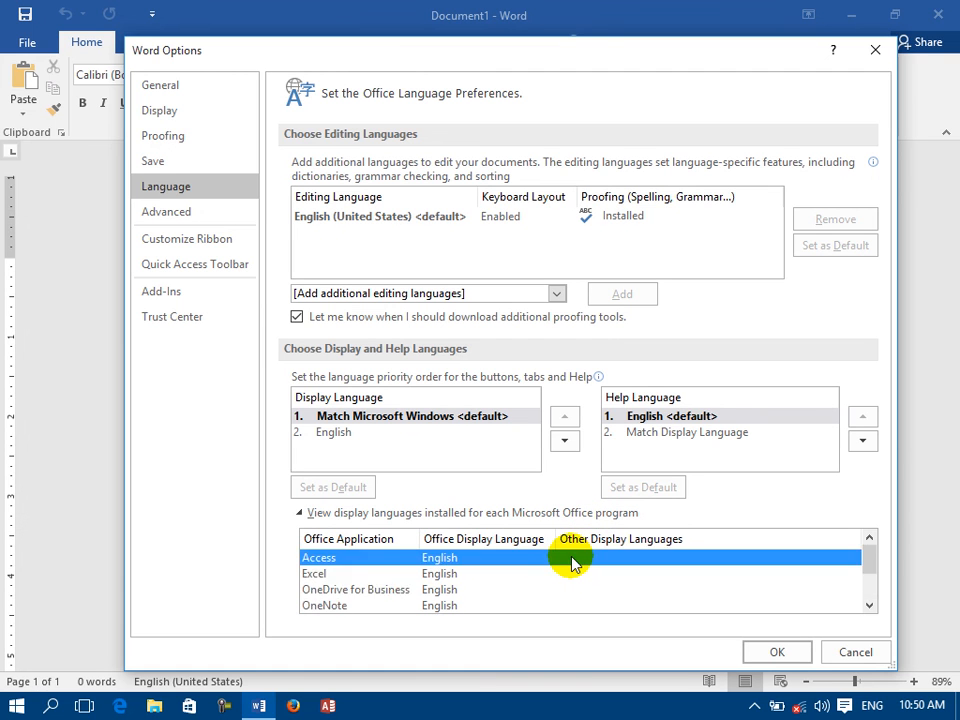
left_click(322, 577)
scroll(443, 584, "down", 2)
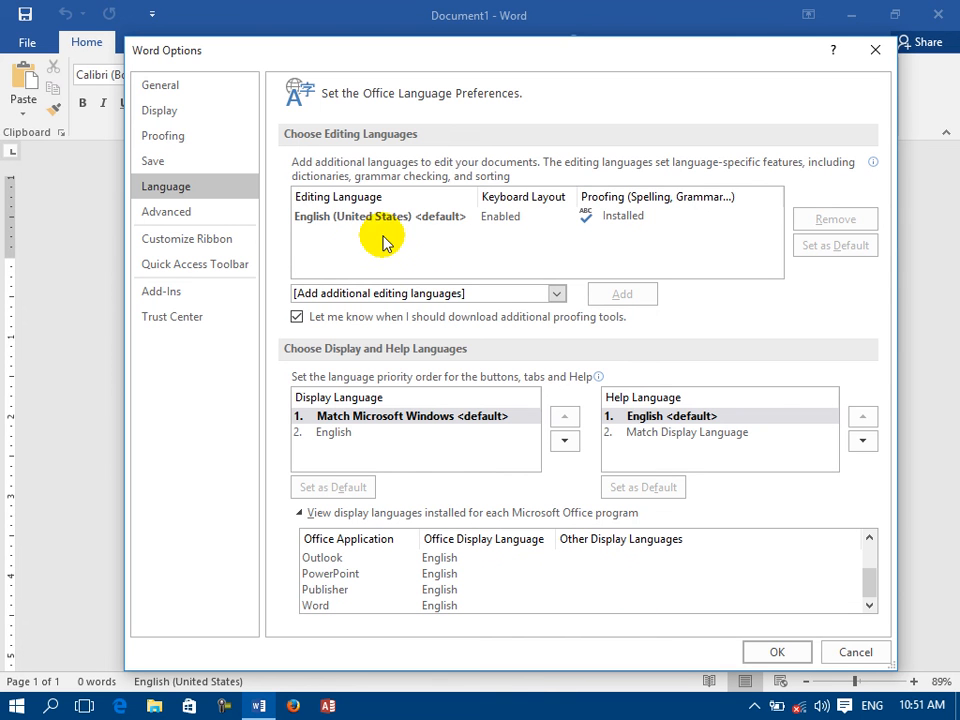
left_click(162, 165)
left_click(190, 193)
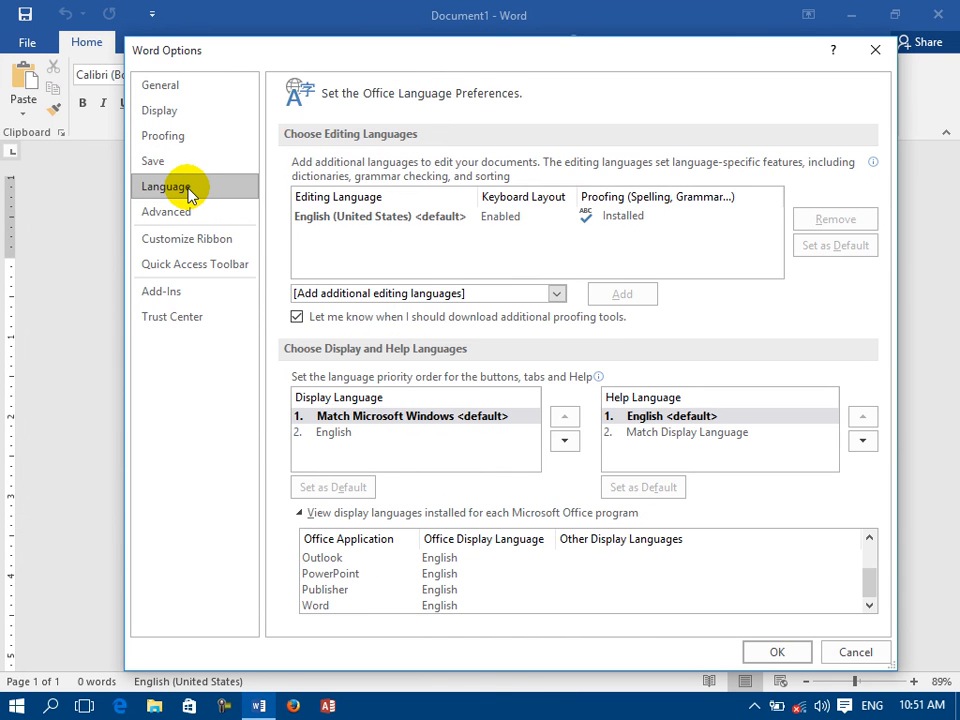